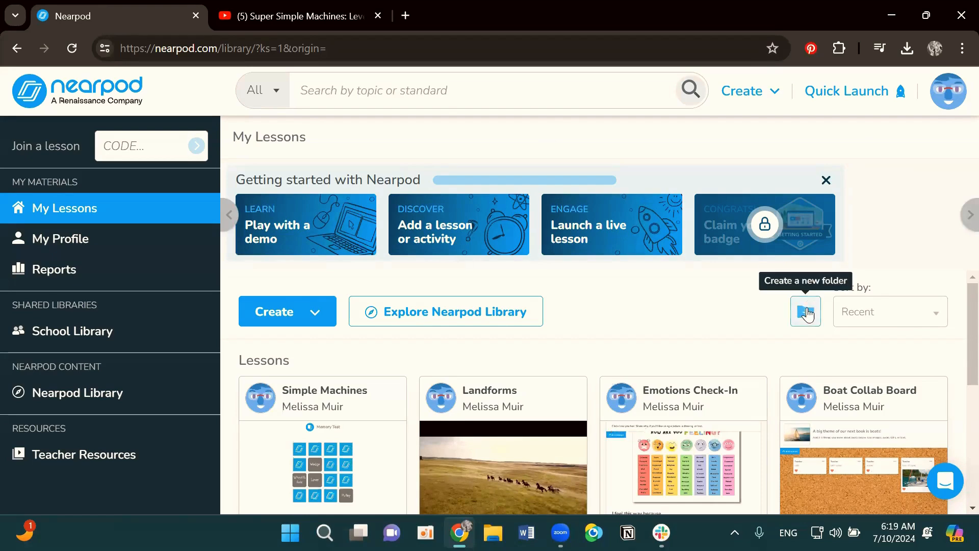
Create two new lesson folders named Warm-up and Practice.
left_click(806, 312)
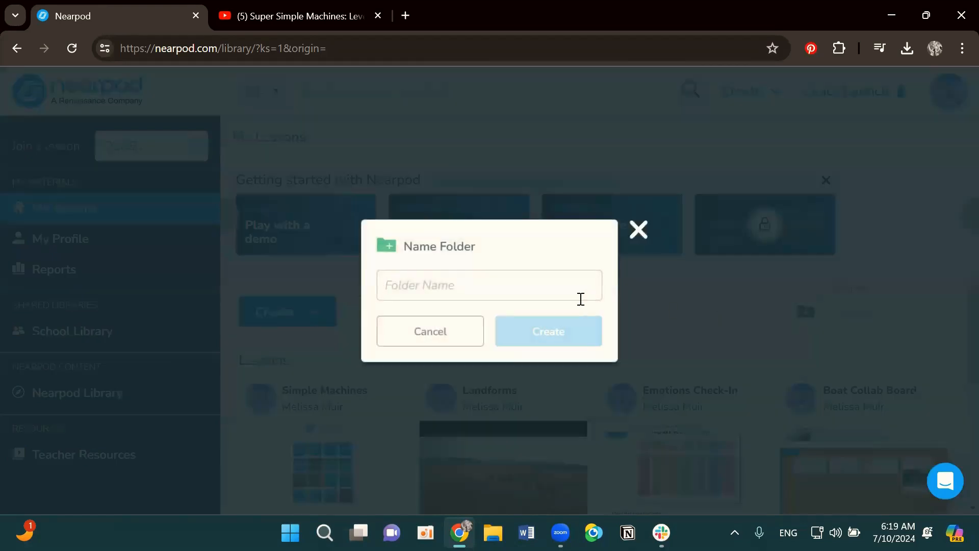
type("Warm-up")
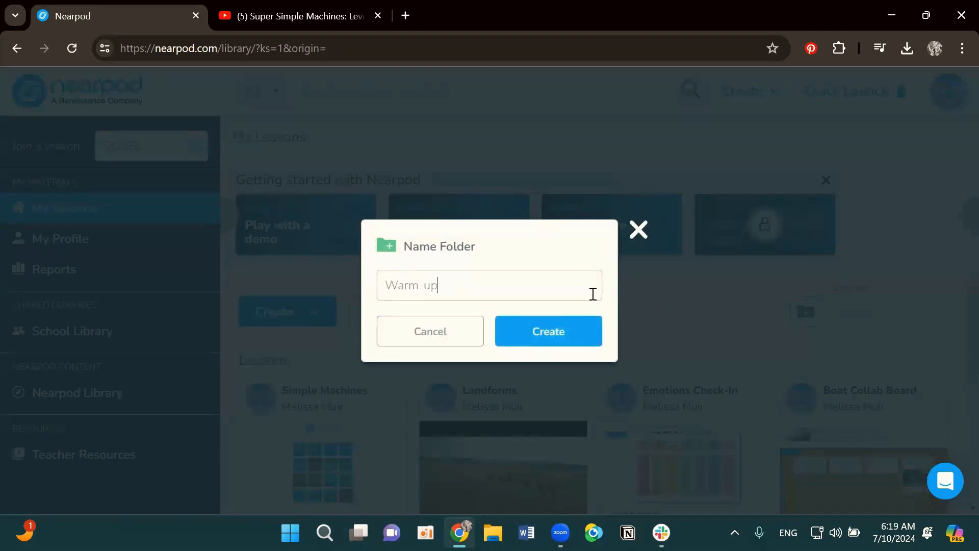
key("Return")
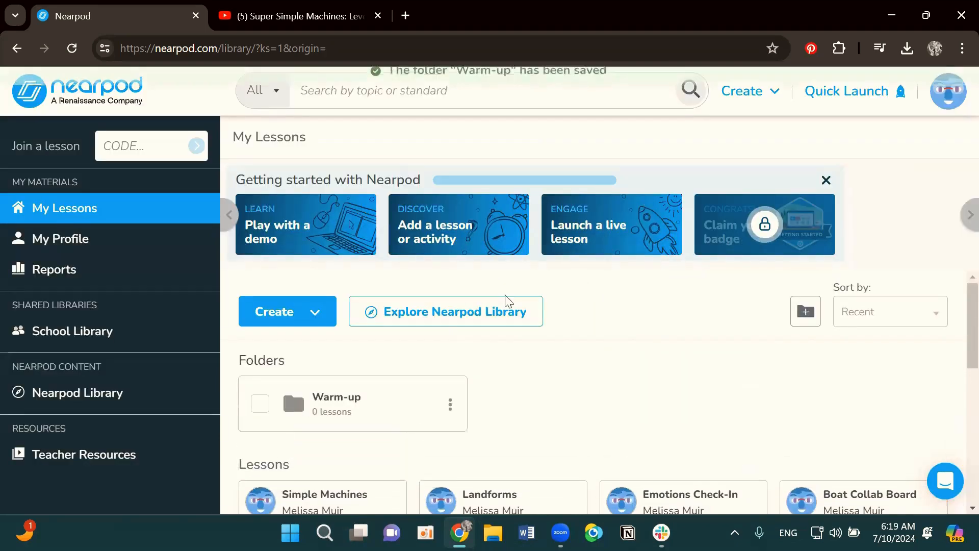
left_click(805, 312)
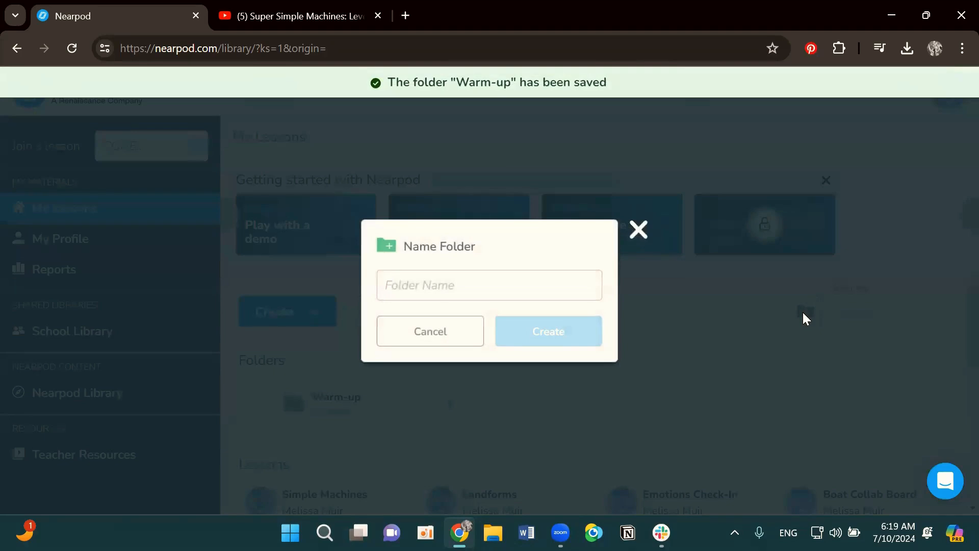
type("Practice")
key("Return")
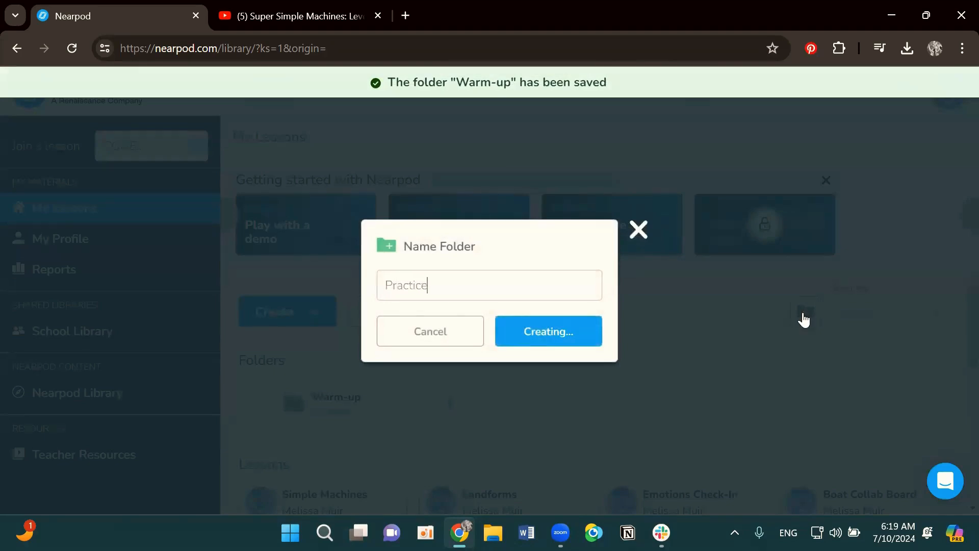
Move Simple Machines into the Practice folder, and Landforms, Emotions Check-In, Boat Collab Board and Mystery Location: VR into Warm-up.
scroll(796, 334, "down", 3)
scroll(632, 338, "up", 2)
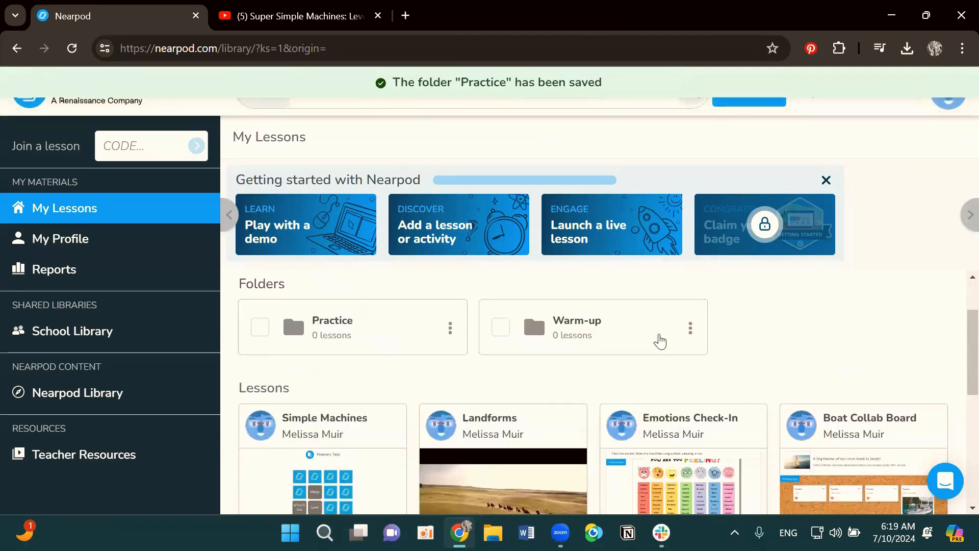
left_click_drag(301, 490, 336, 334)
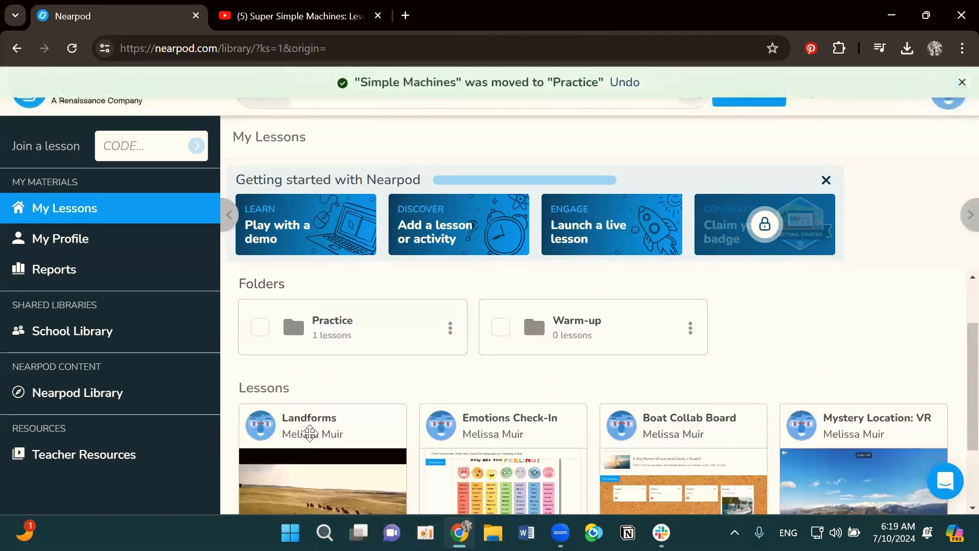
left_click_drag(312, 433, 553, 339)
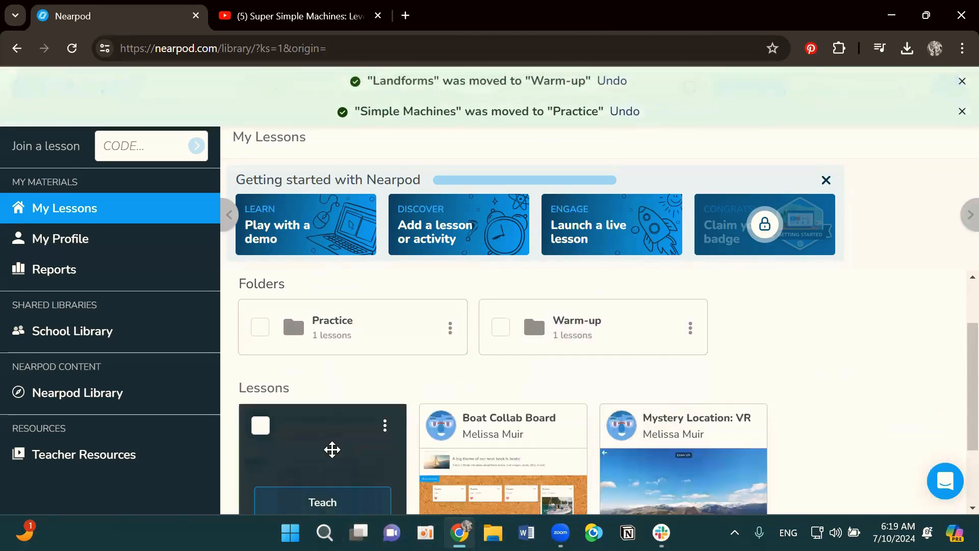
left_click_drag(332, 447, 566, 322)
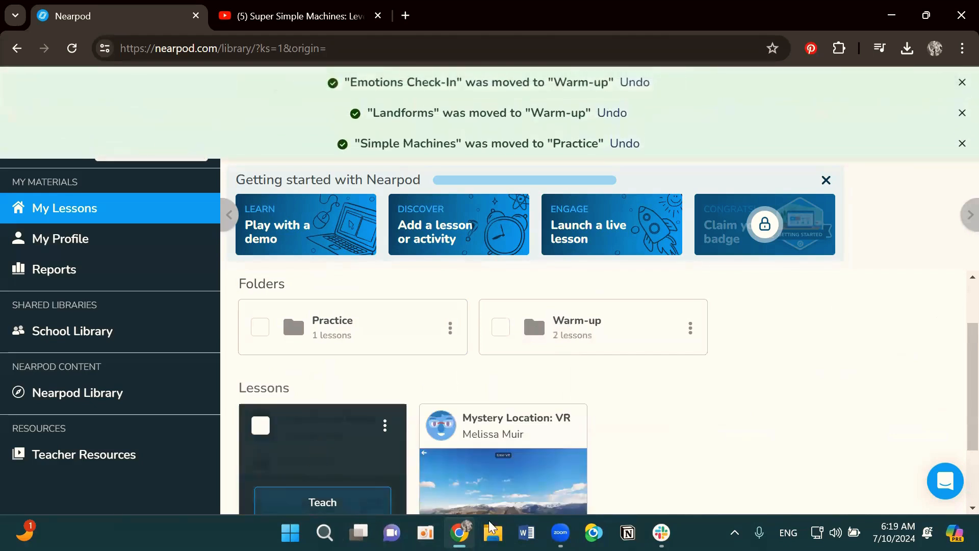
left_click_drag(319, 433, 545, 325)
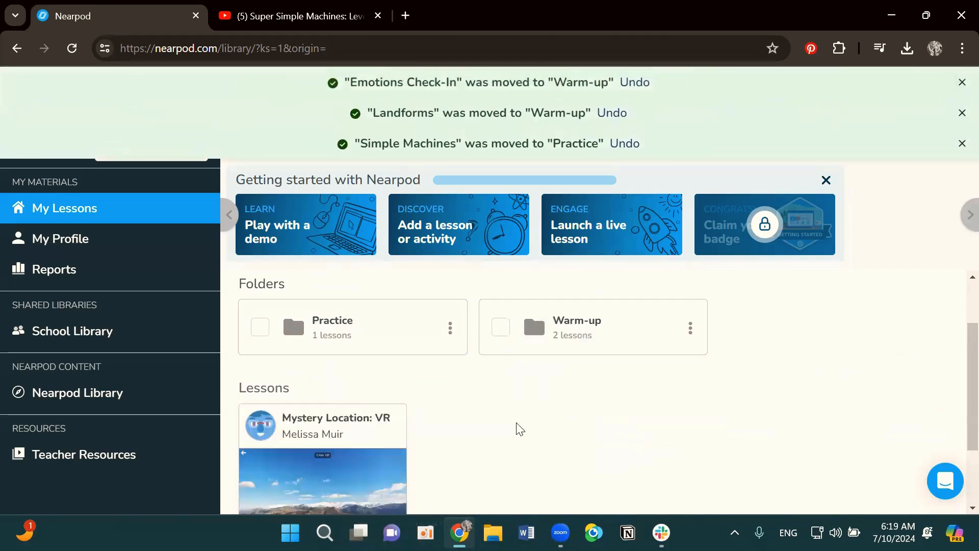
left_click_drag(350, 465, 612, 332)
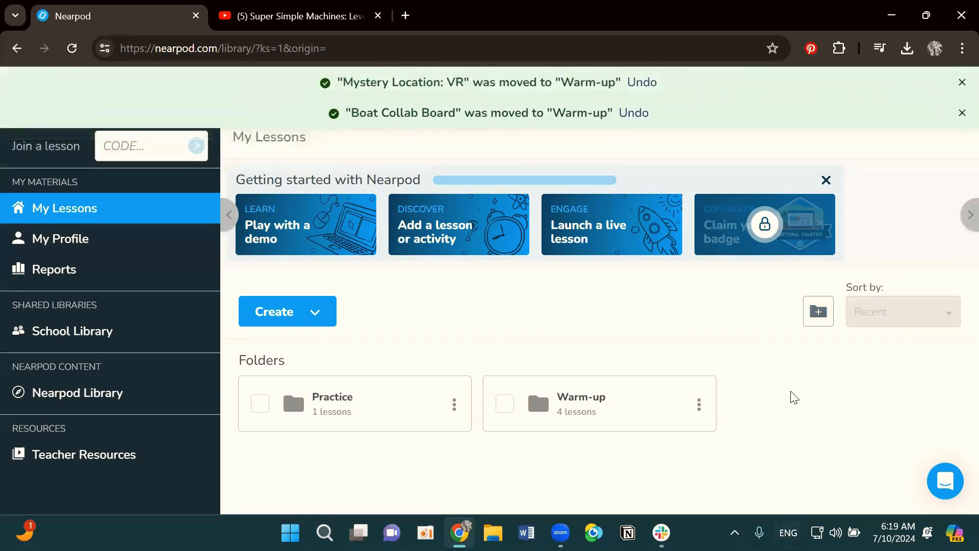
Create another lesson folder named Assessments.
left_click(818, 312)
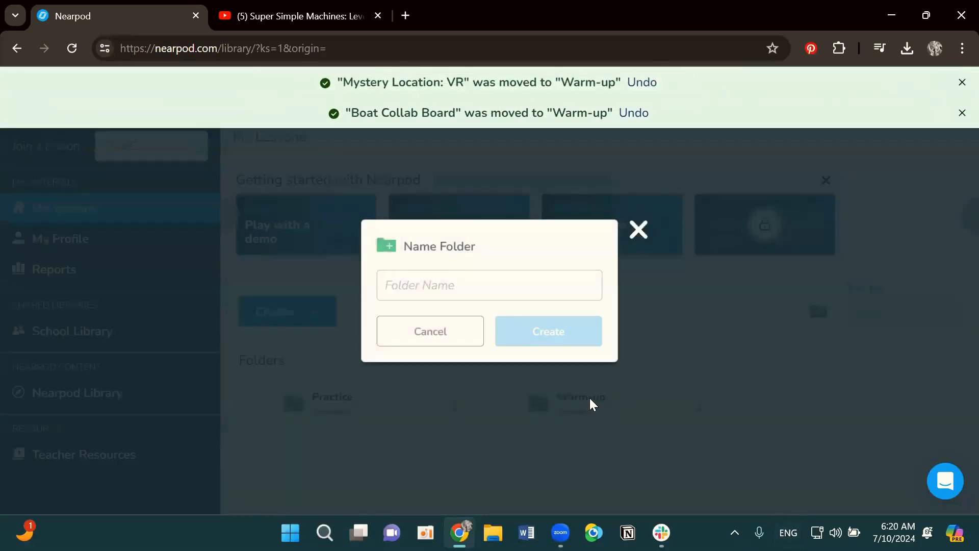
type("Assessments")
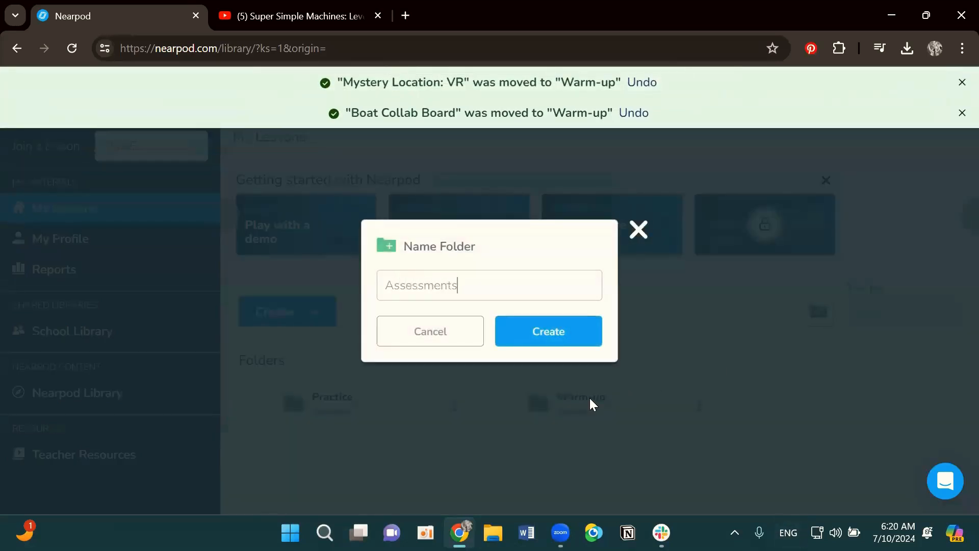
key("Return")
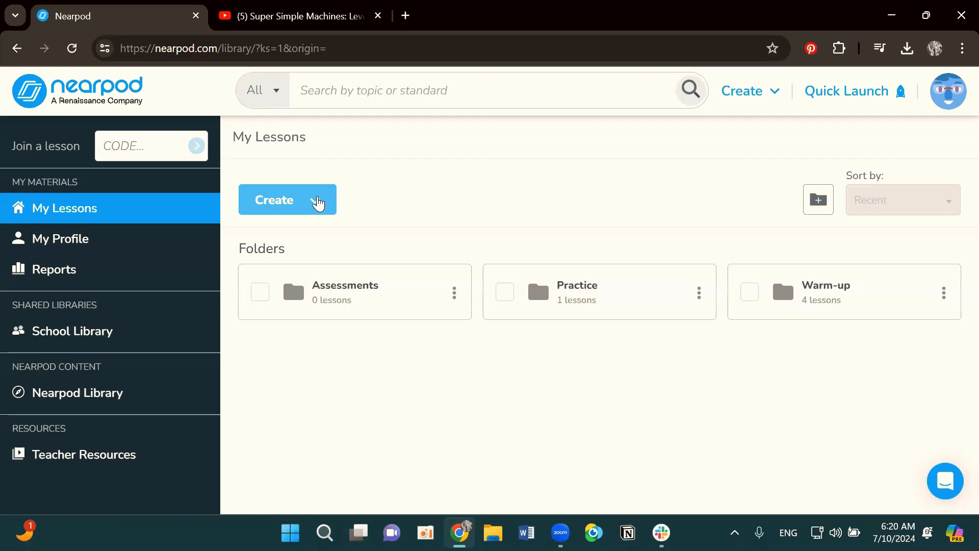
Create a new lesson and title it Simple Machines Assessment.
left_click(316, 201)
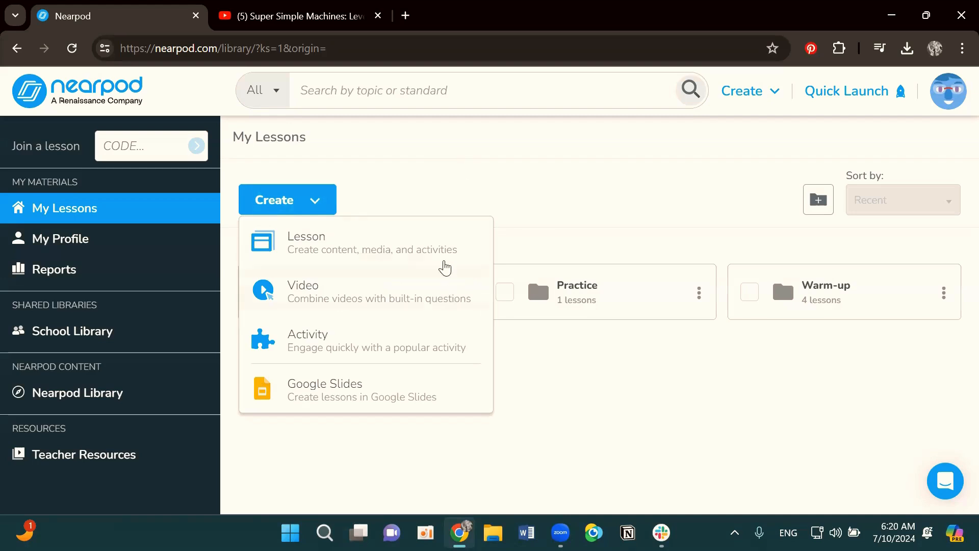
left_click(440, 253)
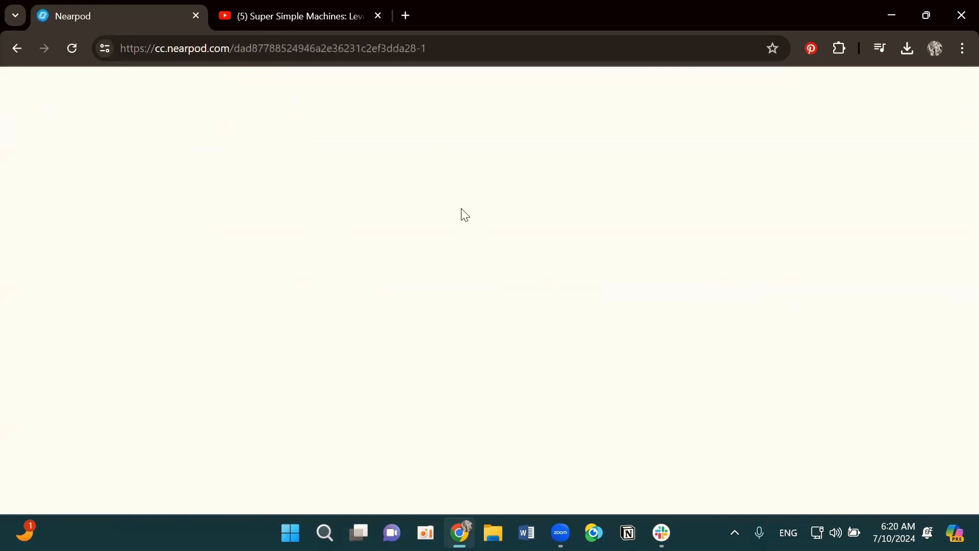
left_click(52, 136)
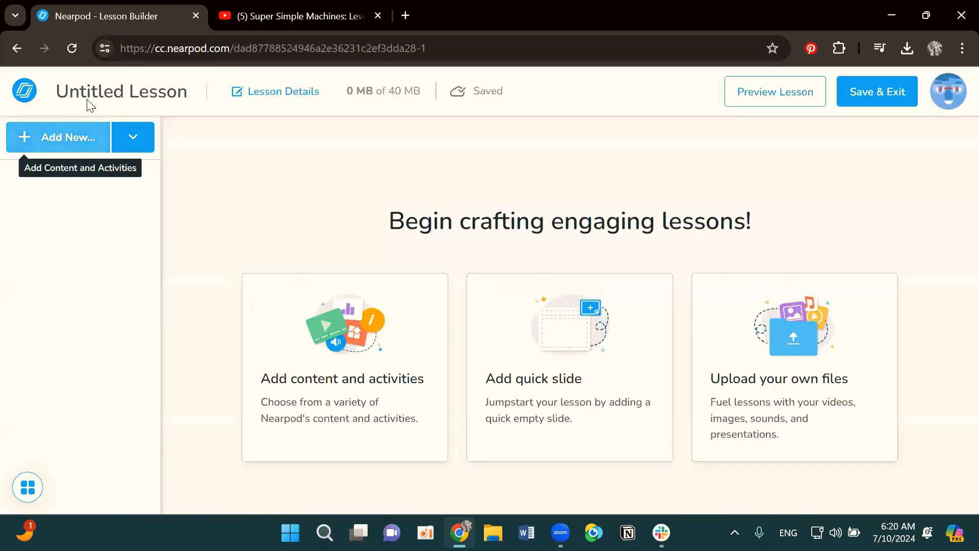
left_click(871, 97)
left_click(147, 92)
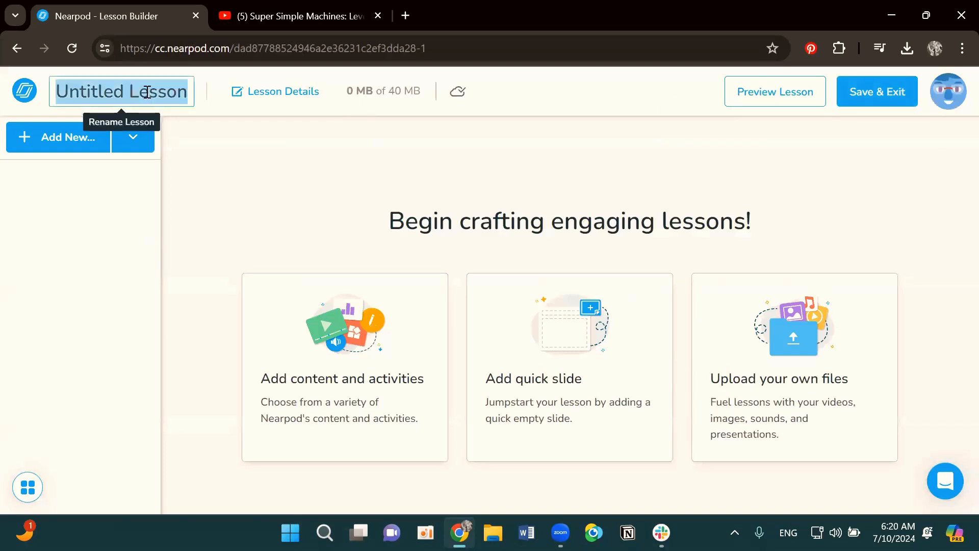
type("Simp")
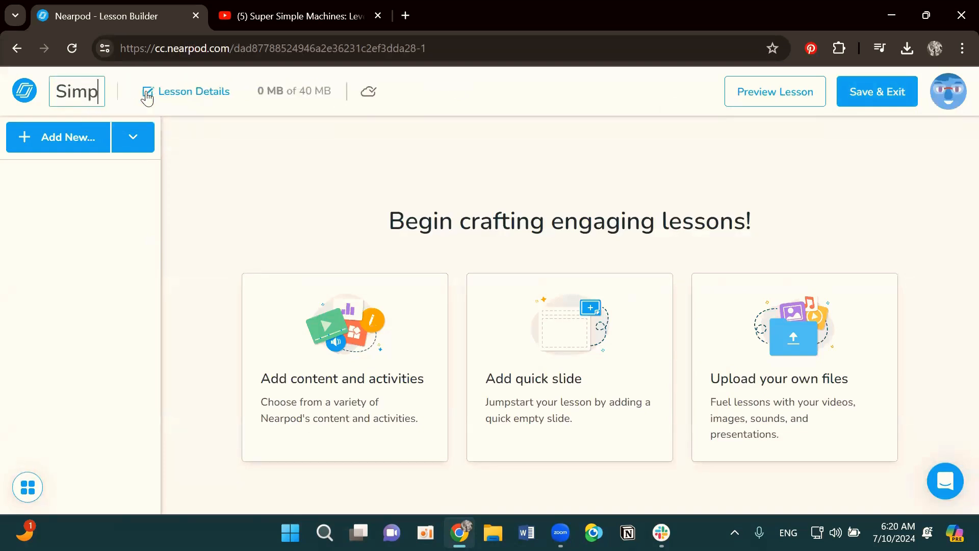
type("le Machine")
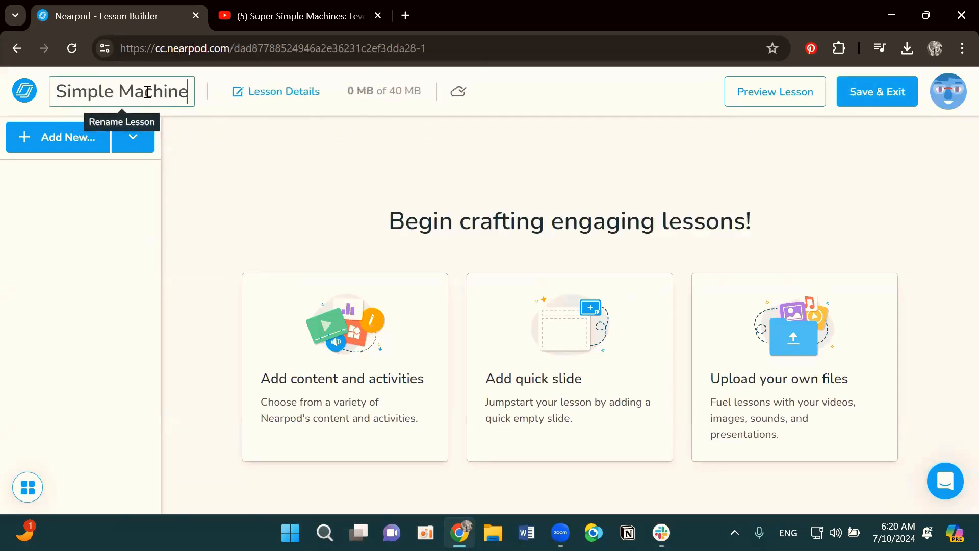
type("s Assessment")
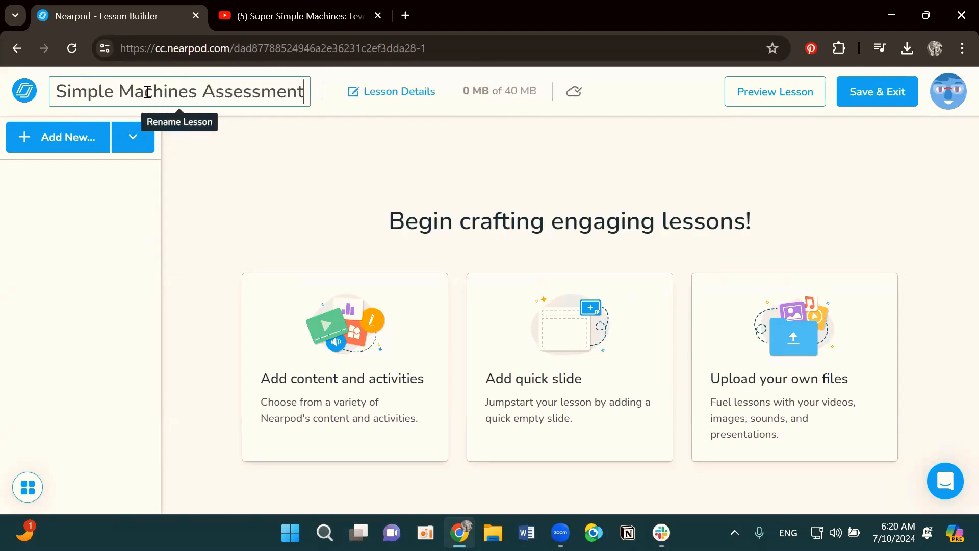
left_click(258, 179)
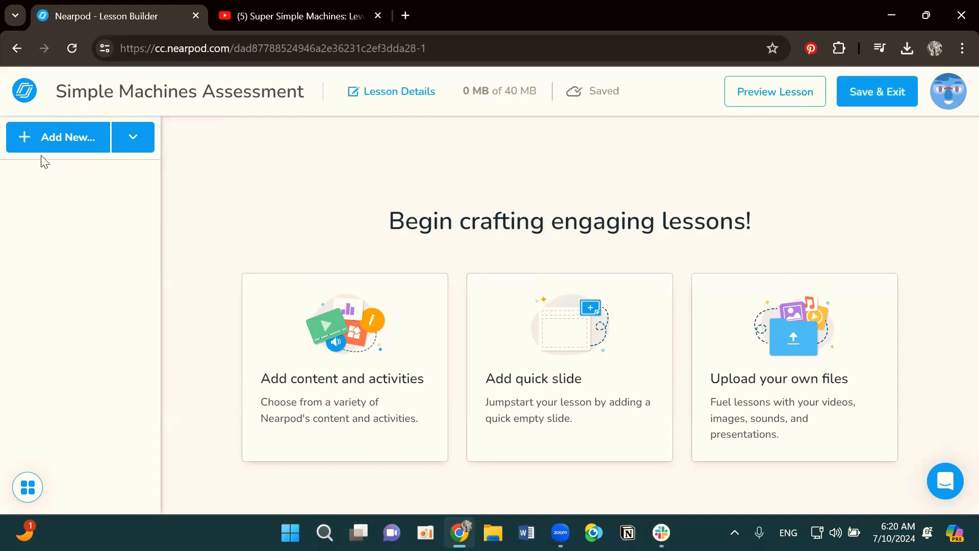
Search the content and activities for "time" and add a Time to Climb activity to the lesson.
left_click(48, 141)
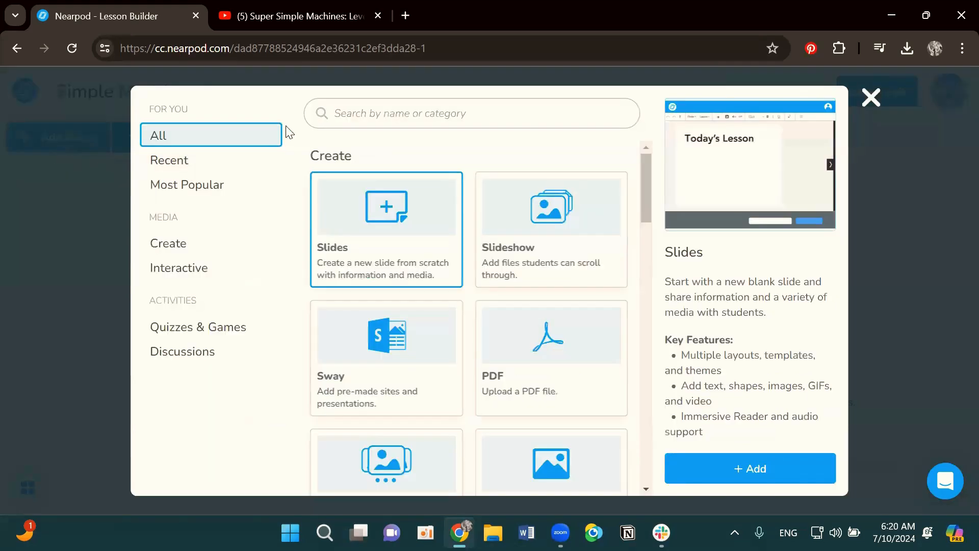
left_click(340, 120)
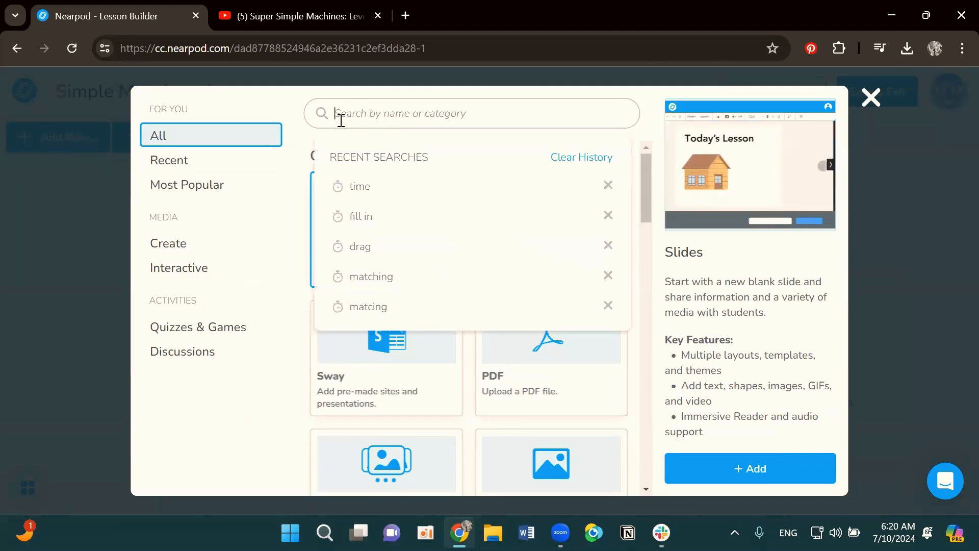
type("time")
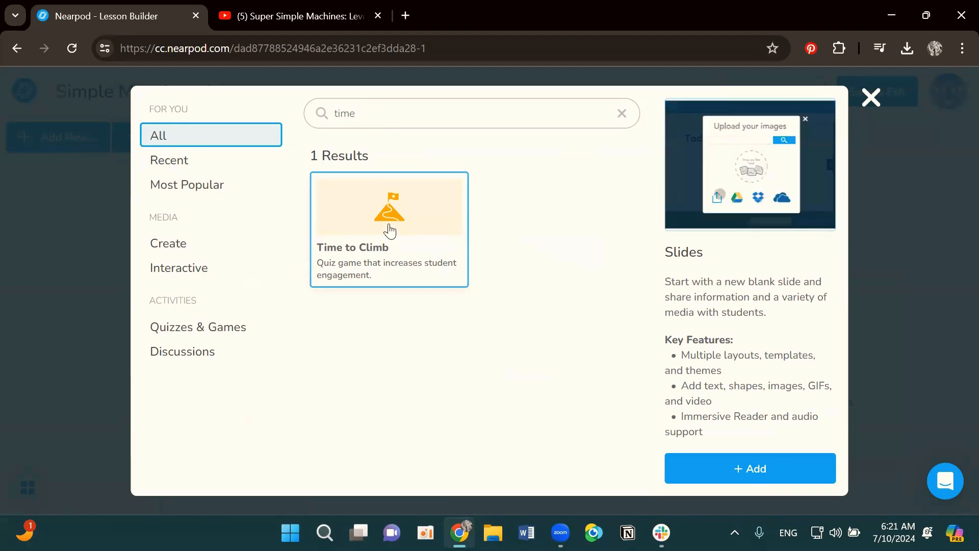
left_click(391, 231)
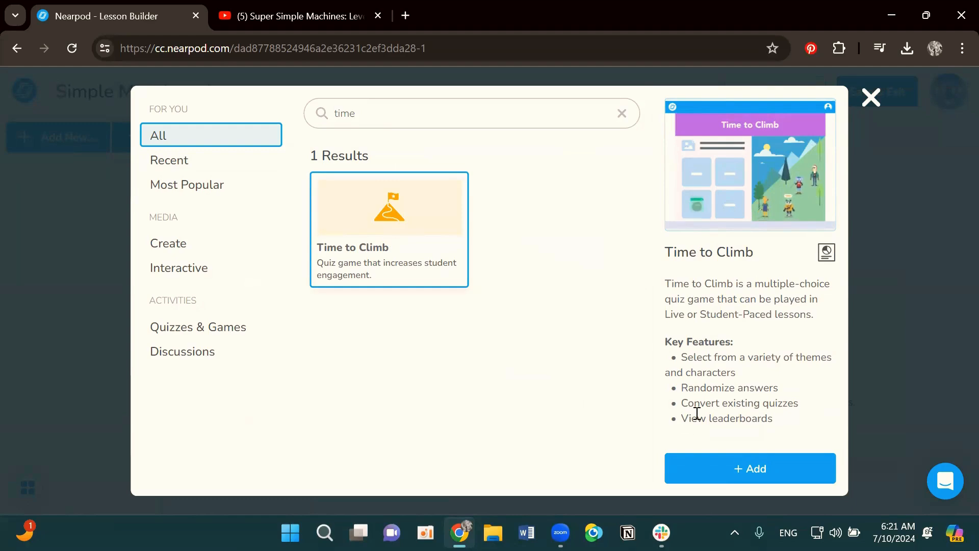
left_click(741, 470)
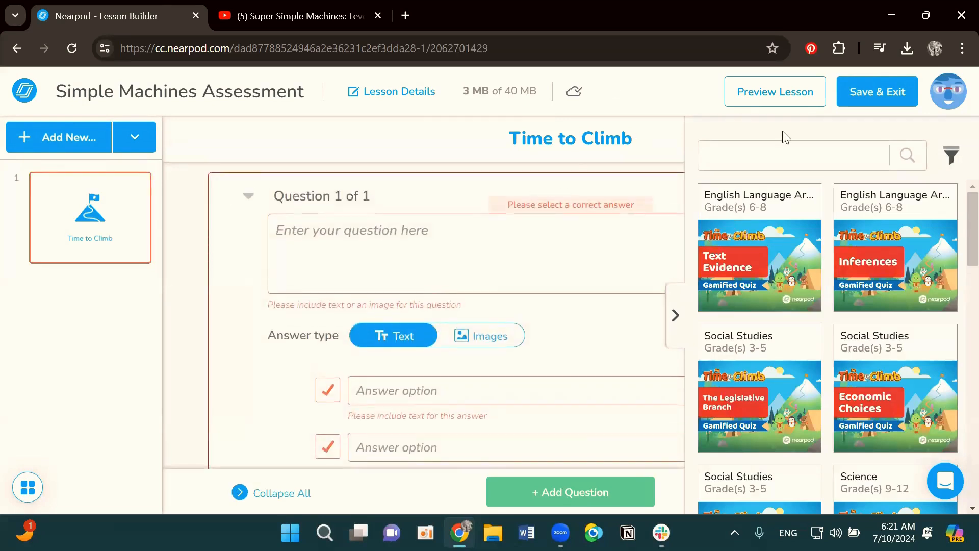
Filter the ready-made Time to Climb quizzes to the Science subject.
left_click(952, 162)
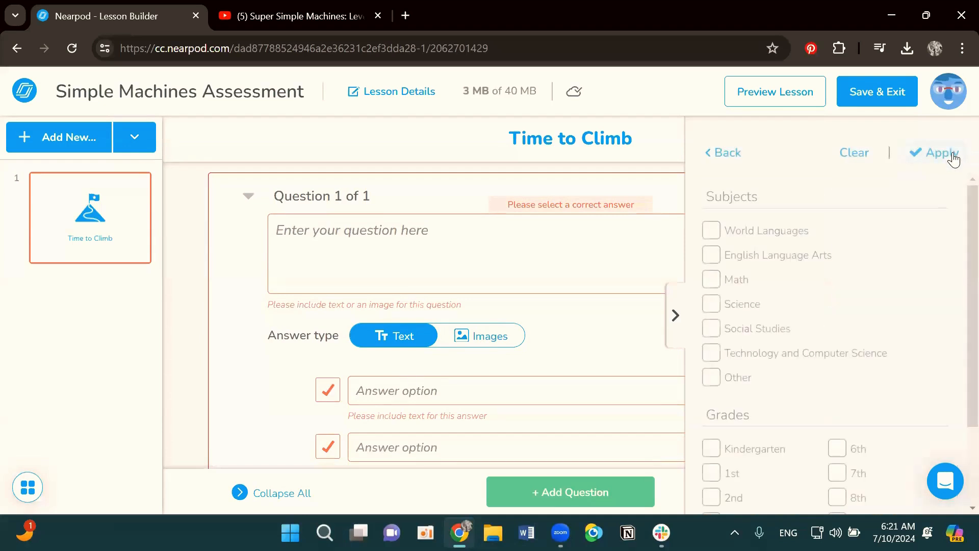
left_click(733, 311)
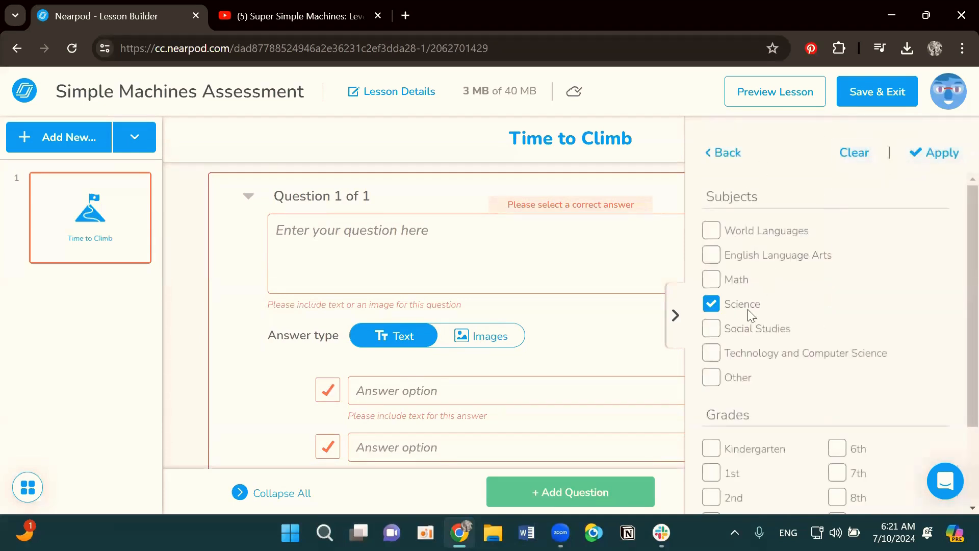
scroll(755, 311, "down", 2)
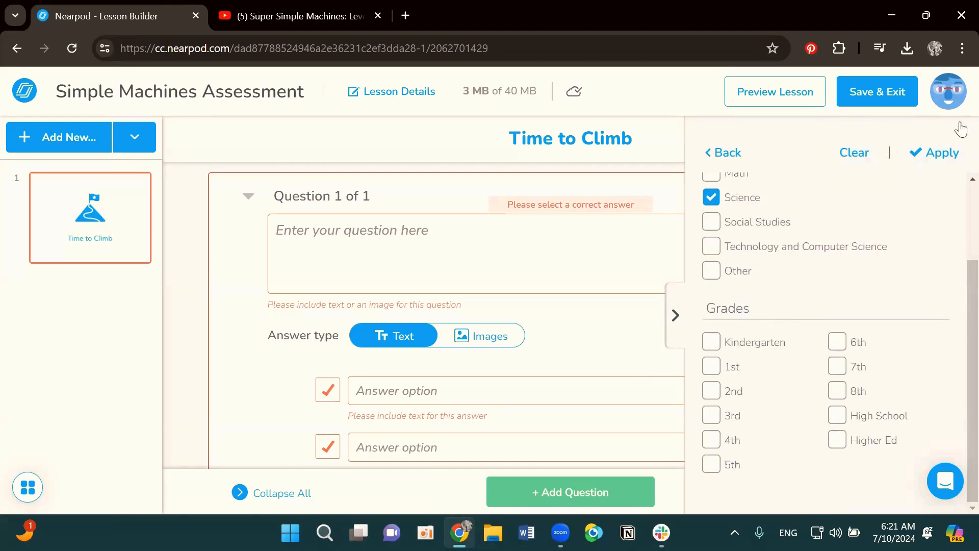
left_click(924, 153)
Search the ready-made quizzes for "simple" and load the Simple Machines quiz for grades 6-8.
left_click(794, 159)
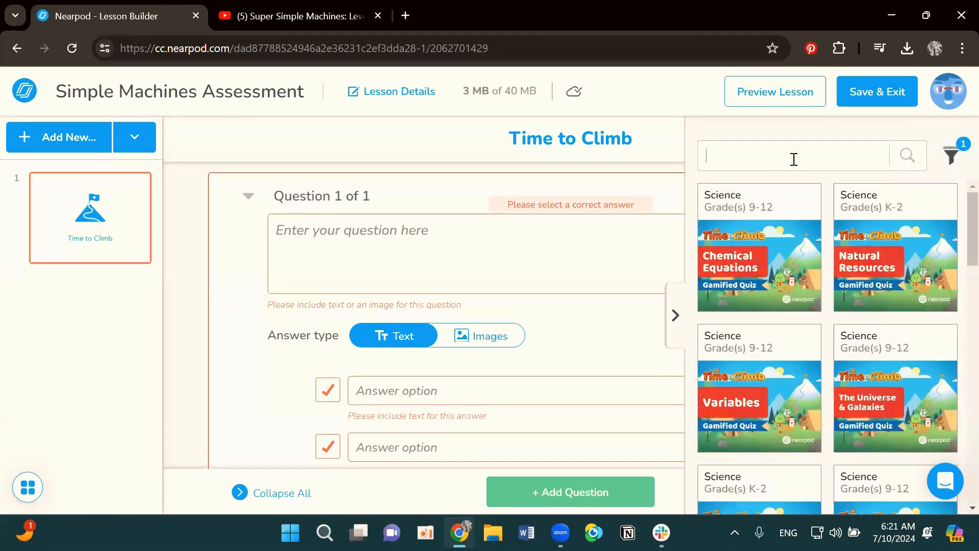
type("simple")
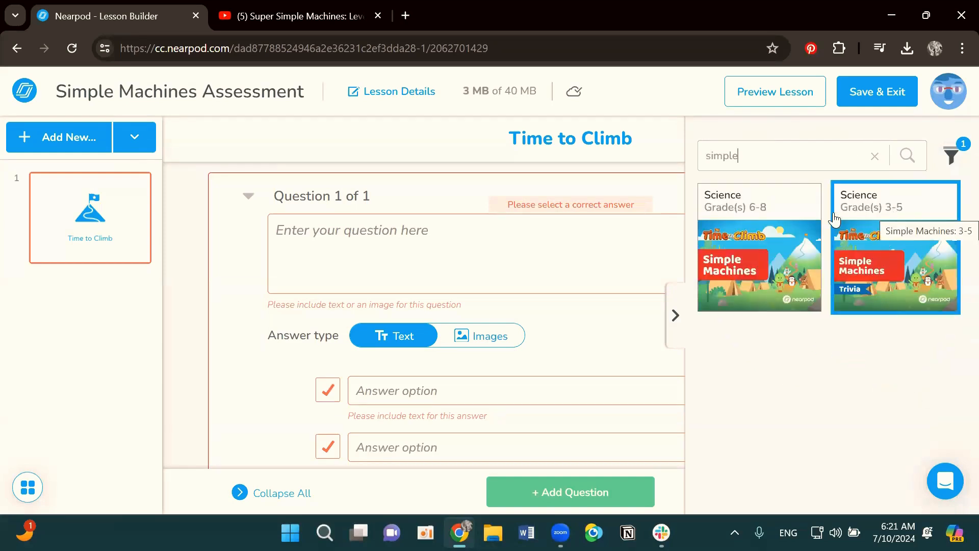
left_click(774, 243)
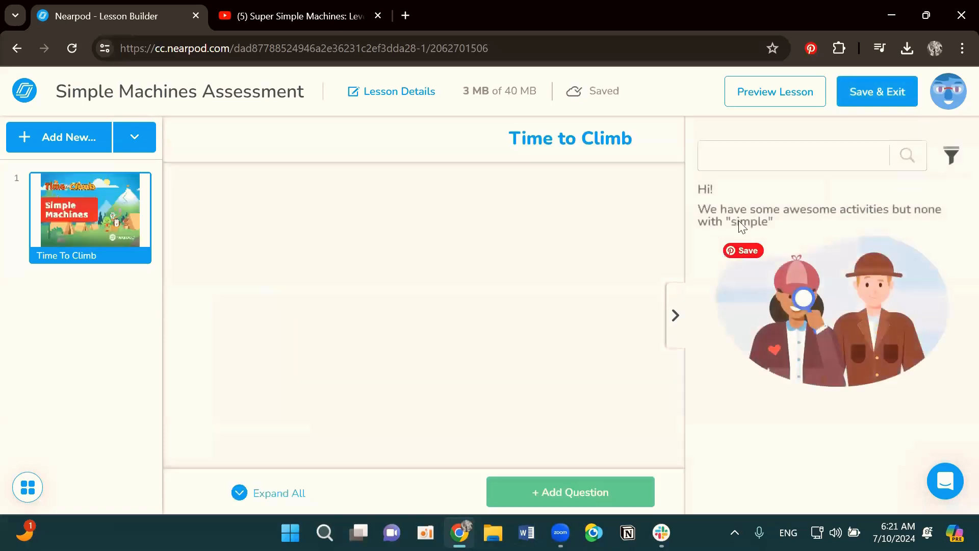
Collapse the ready-made quizzes pane and review question 1 of the Time to Climb quiz, including its answer choices and activity timer.
left_click(675, 317)
scroll(743, 317, "up", 10)
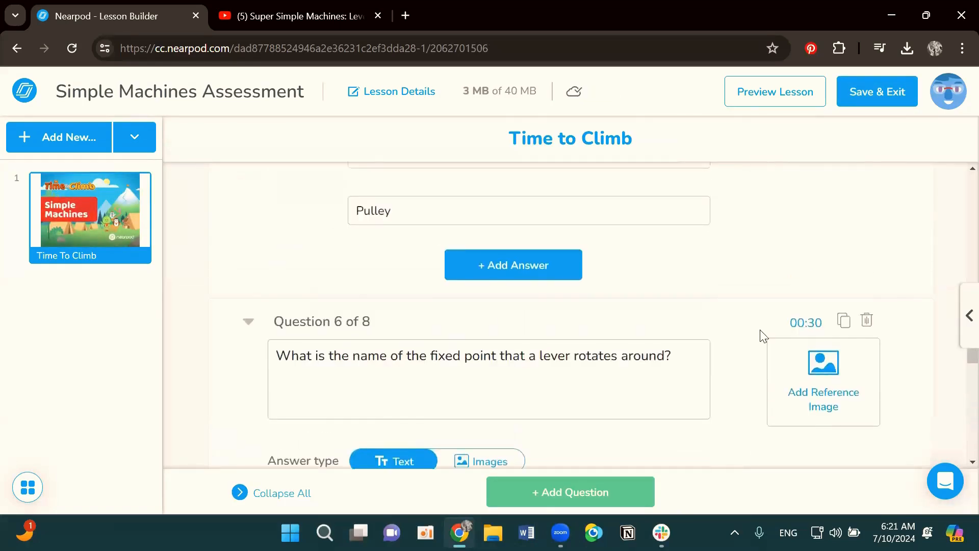
scroll(762, 336, "up", 15)
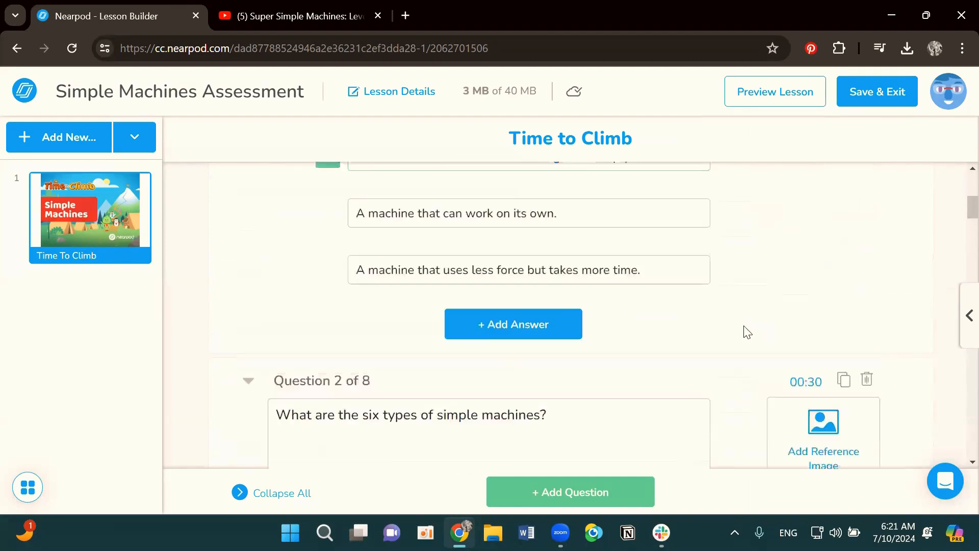
scroll(748, 332, "up", 4)
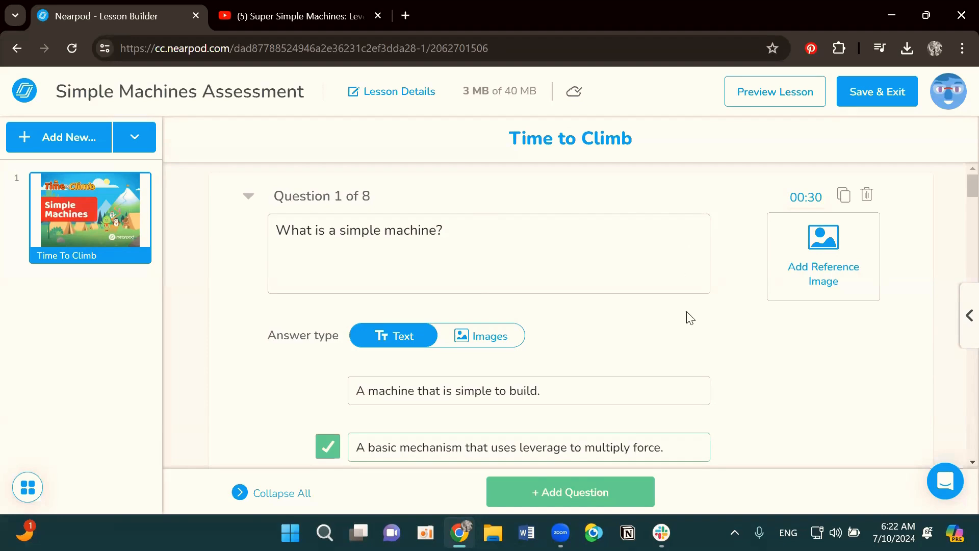
scroll(690, 318, "down", 1)
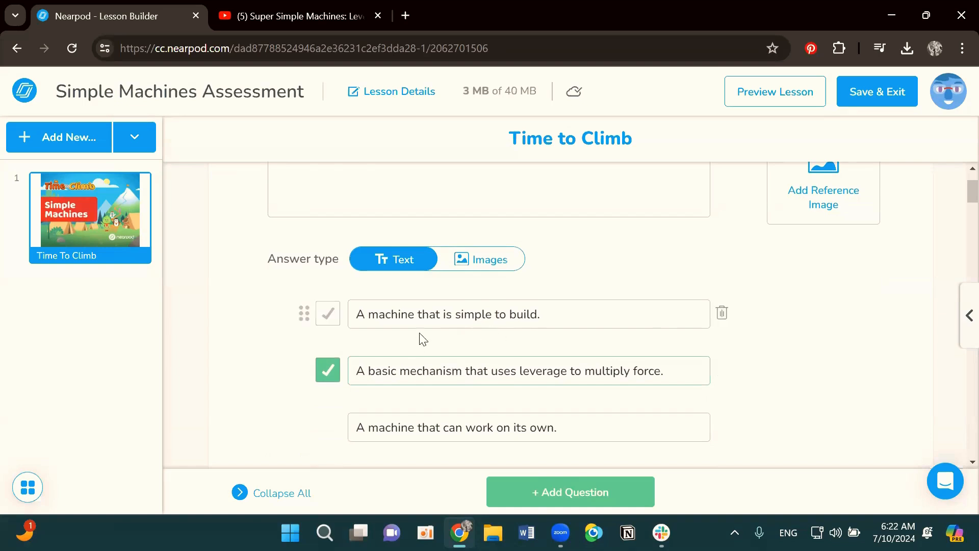
scroll(500, 350, "down", 1)
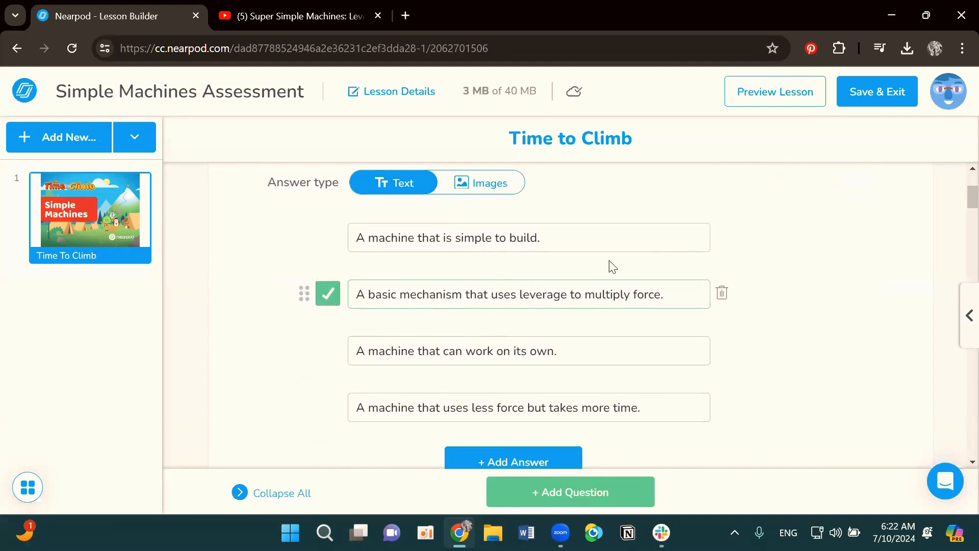
scroll(678, 333, "up", 2)
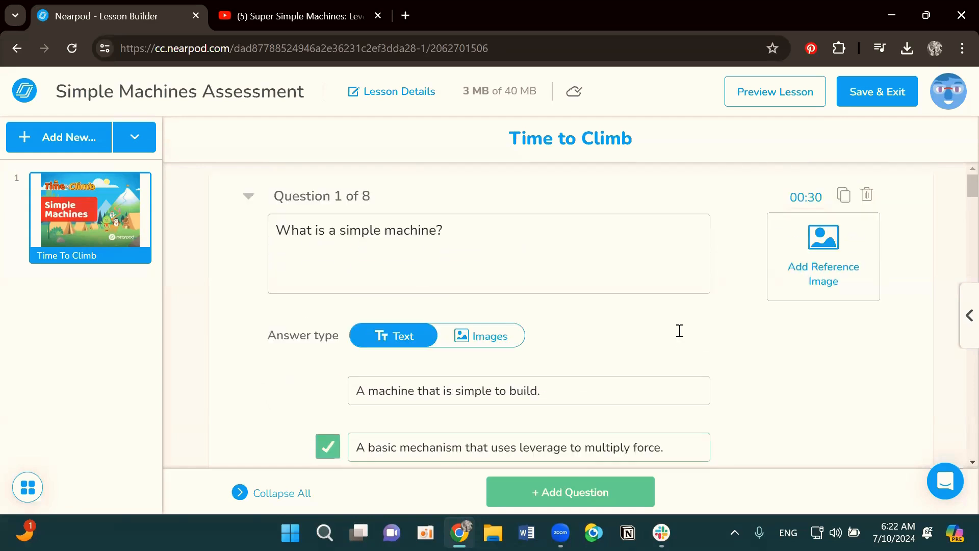
left_click(804, 198)
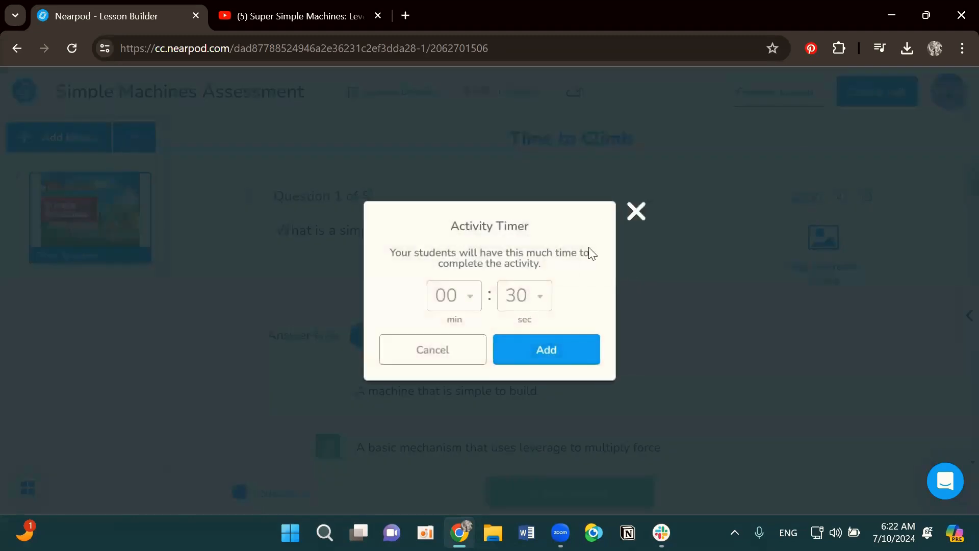
left_click(637, 211)
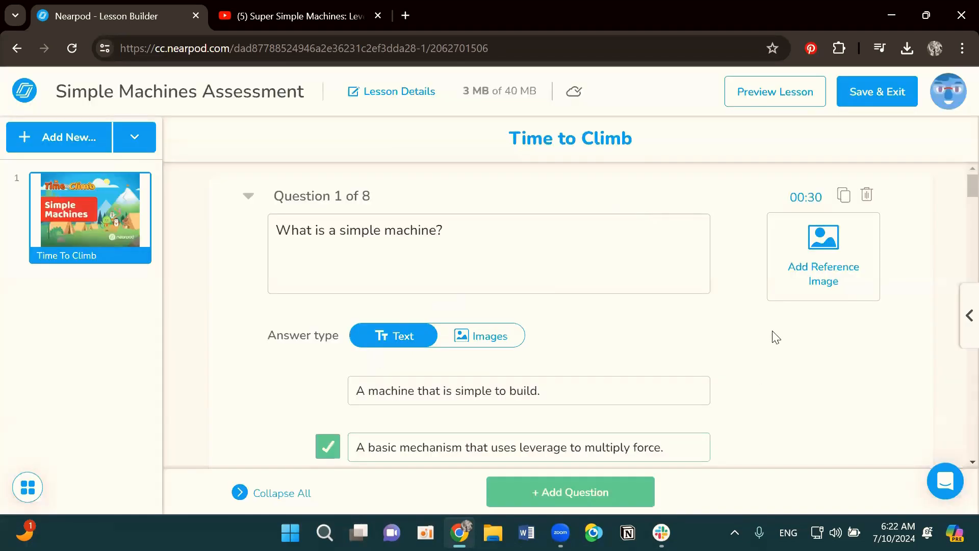
Search for "simple machines" images and add a labelled Simple Machines illustration with a yellow background as question 1's reference image.
left_click(801, 276)
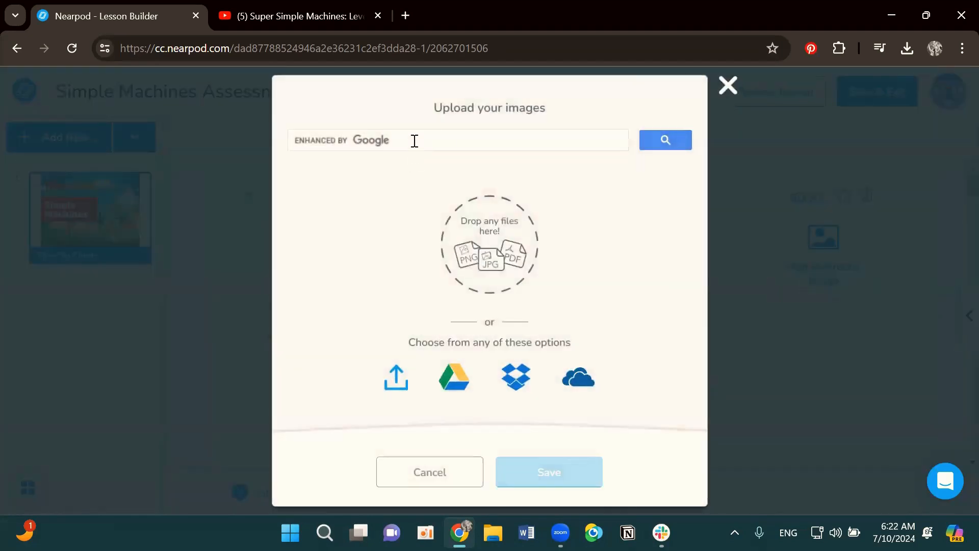
left_click(413, 140)
type("simple machines")
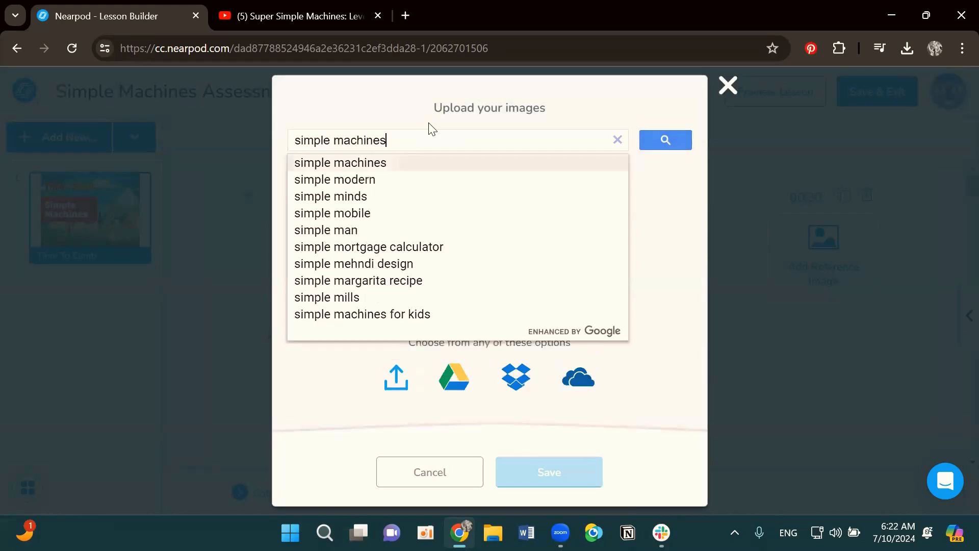
key("Return")
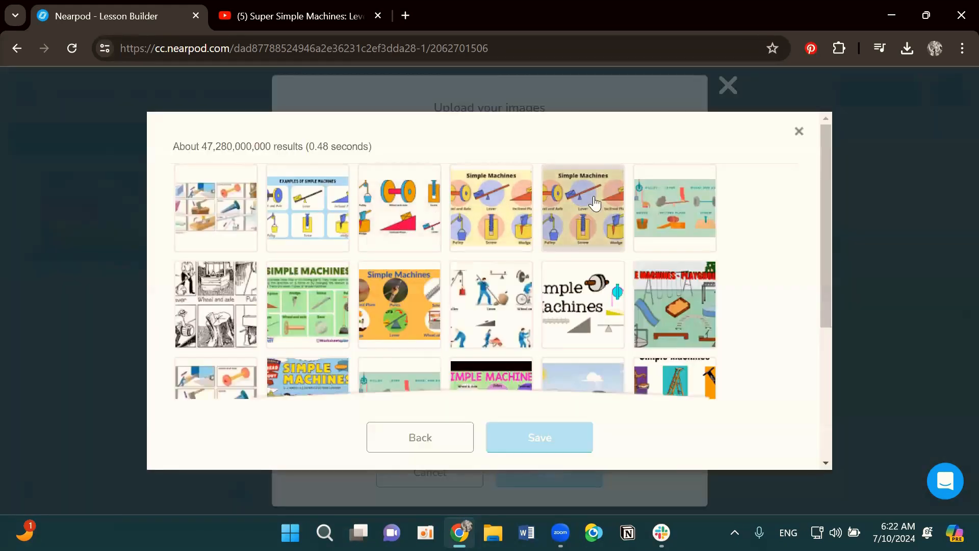
left_click(595, 203)
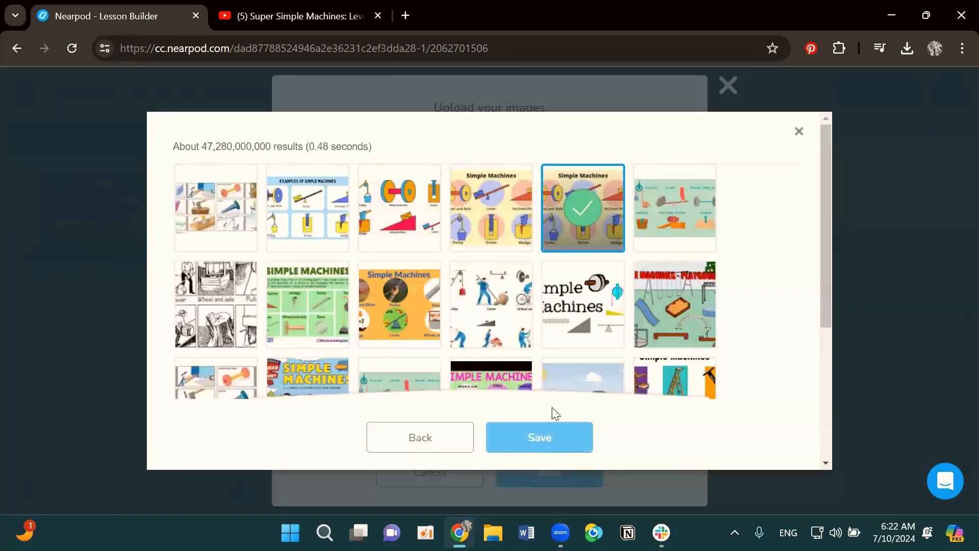
left_click(535, 437)
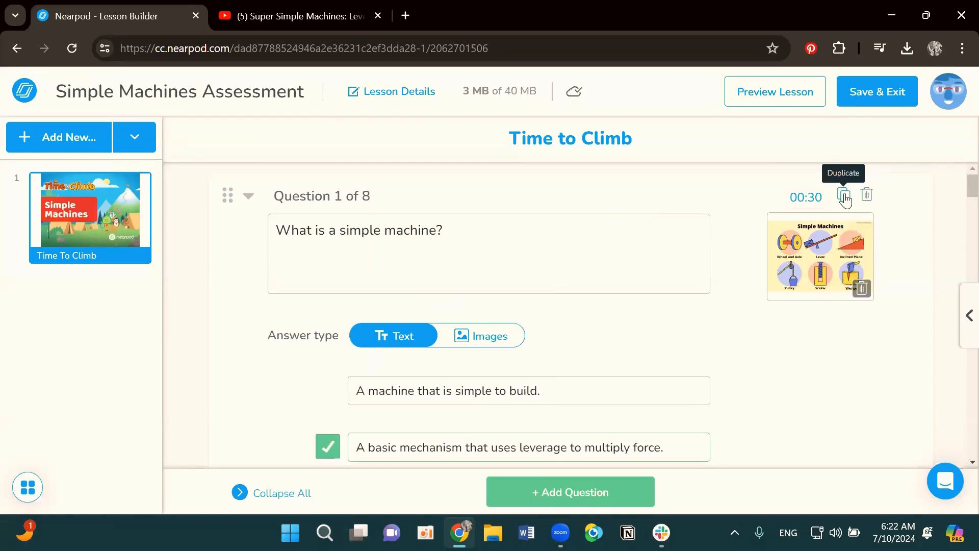
Review questions 2 to 8 of the Time to Climb quiz with their marked answers, and return to question 1.
scroll(908, 357, "down", 5)
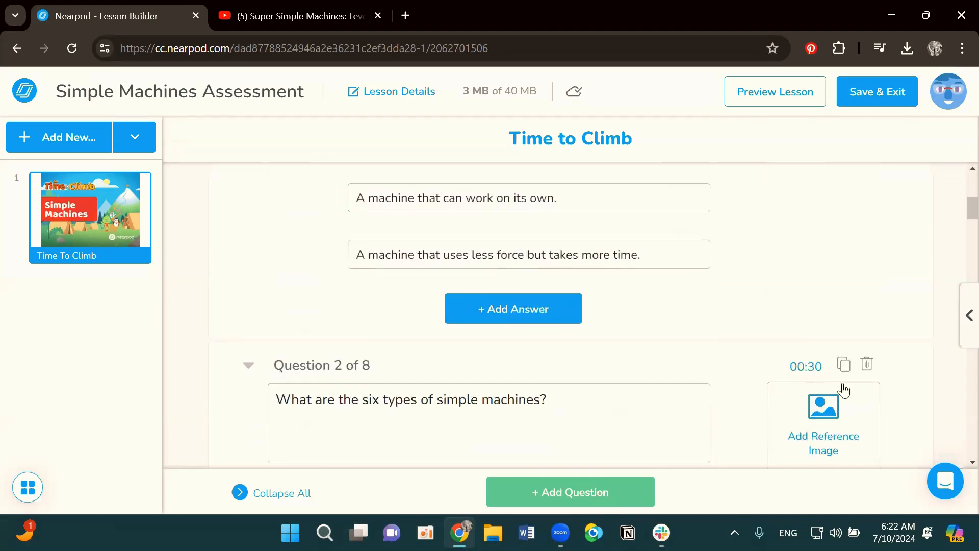
scroll(918, 312, "down", 3)
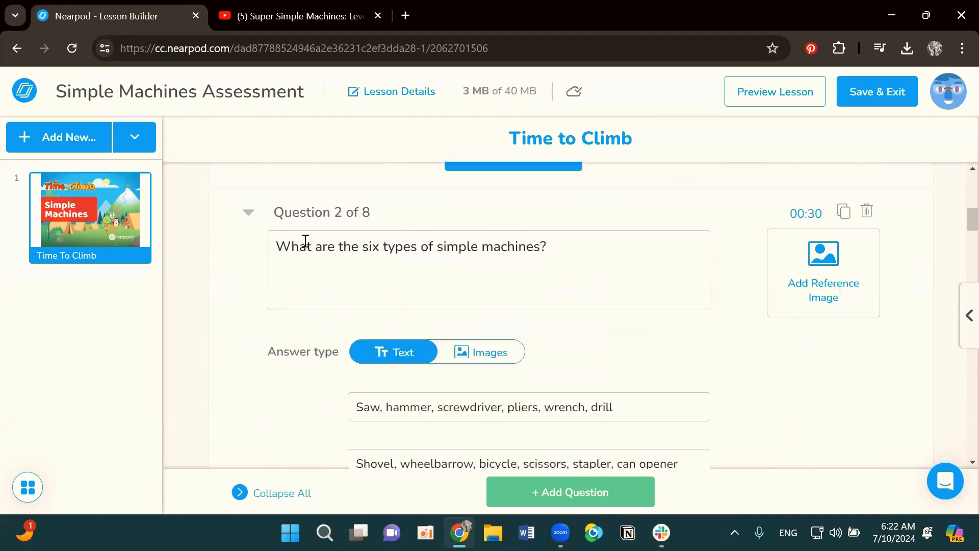
scroll(693, 262, "down", 3)
scroll(738, 303, "down", 8)
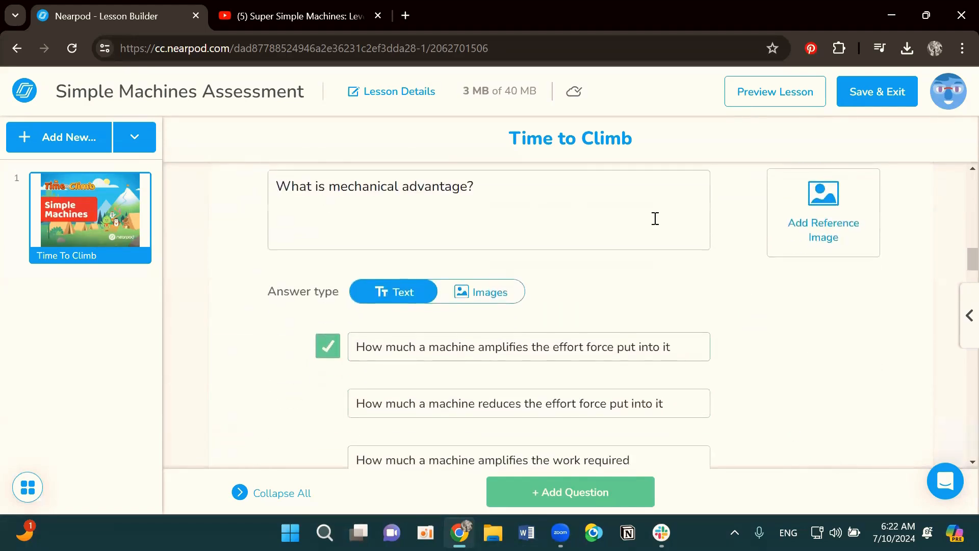
scroll(598, 241, "up", 8)
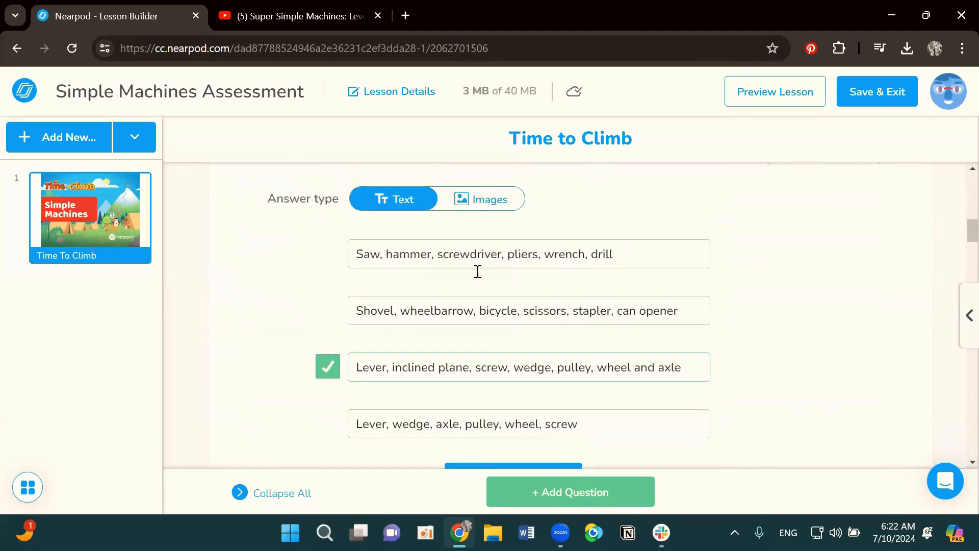
scroll(480, 268, "up", 3)
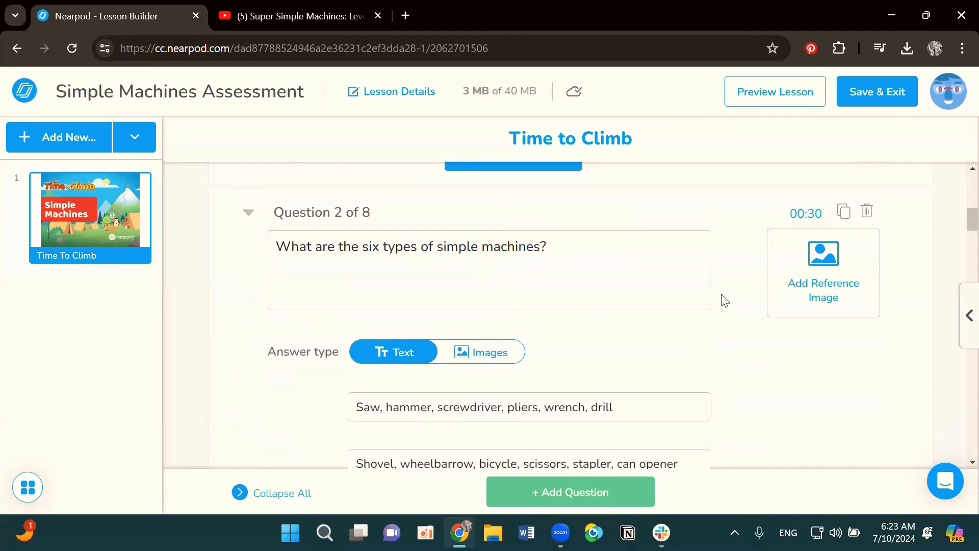
scroll(725, 301, "down", 9)
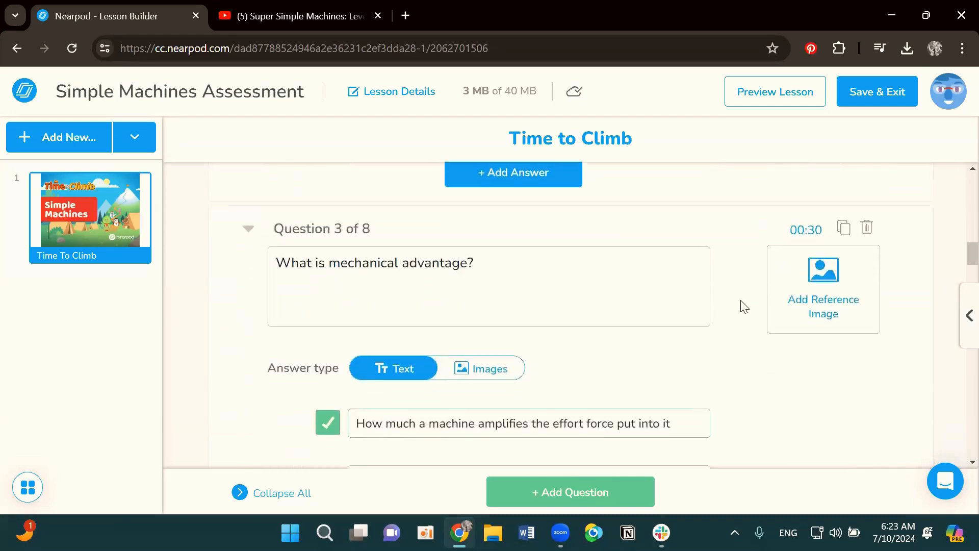
scroll(744, 306, "down", 9)
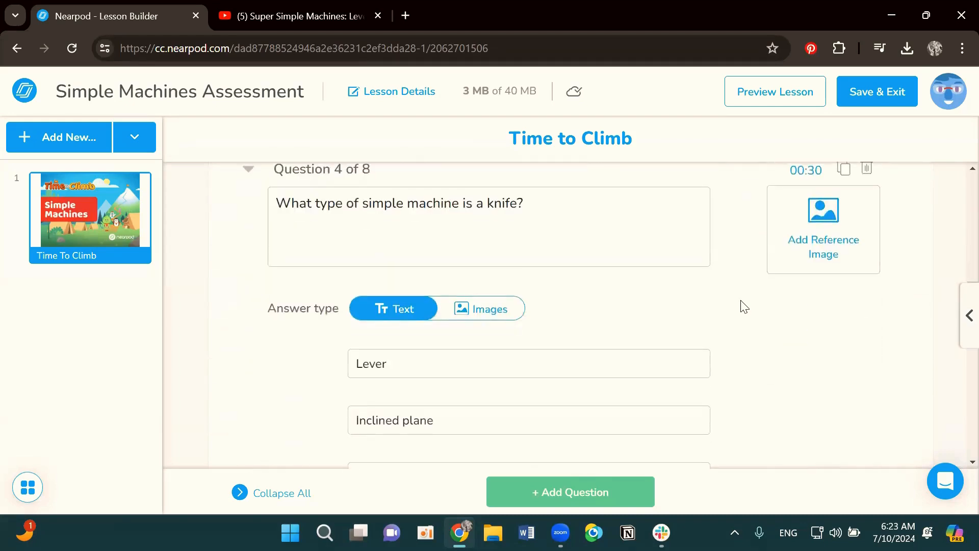
scroll(744, 306, "down", 3)
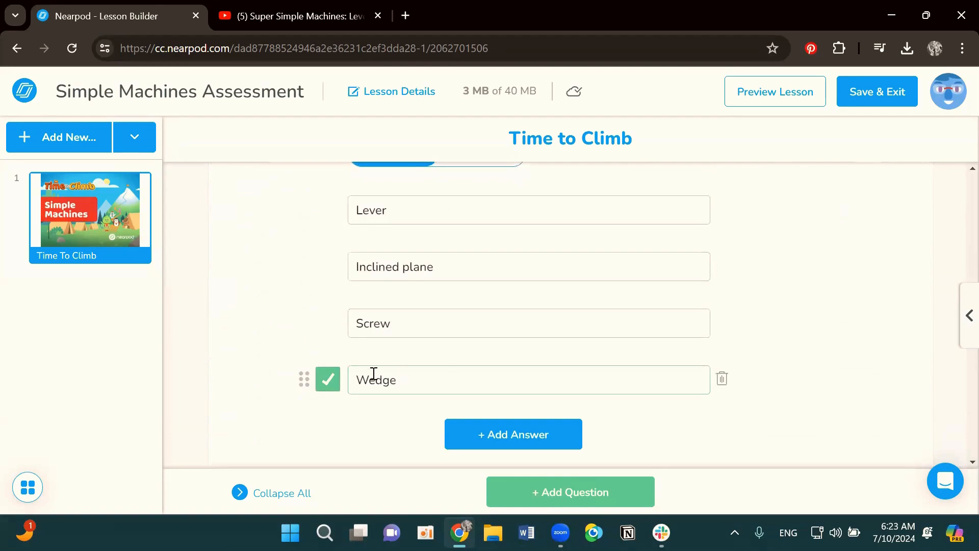
scroll(629, 335, "down", 4)
scroll(629, 335, "down", 9)
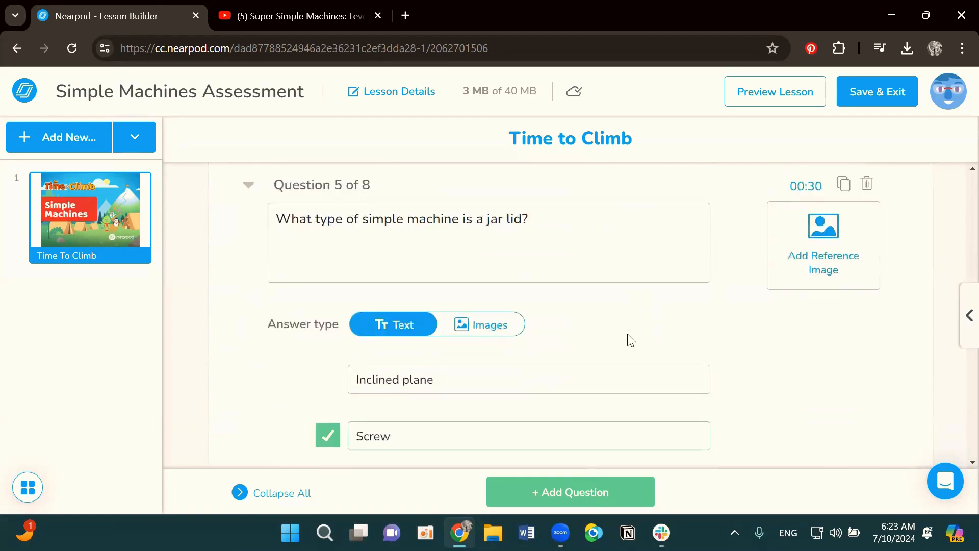
scroll(634, 335, "down", 3)
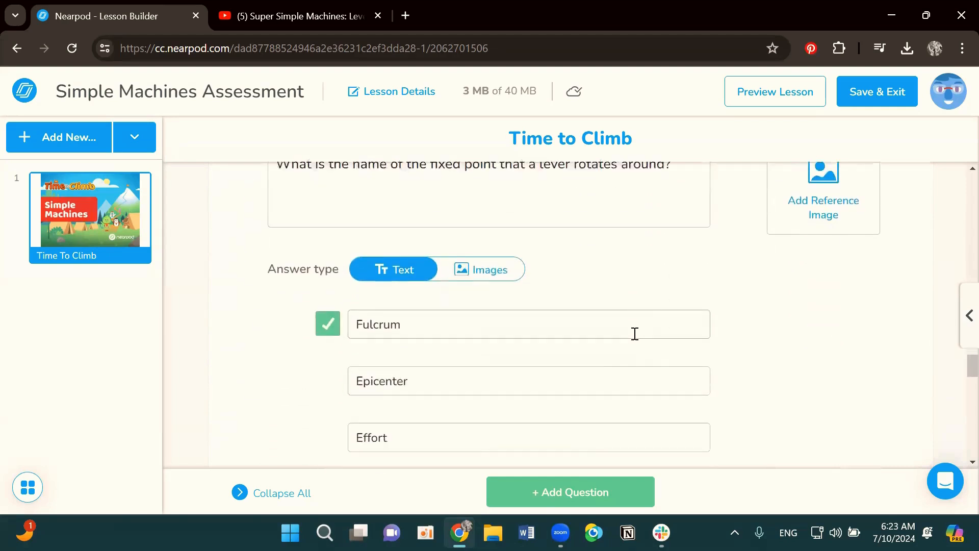
scroll(597, 298, "up", 2)
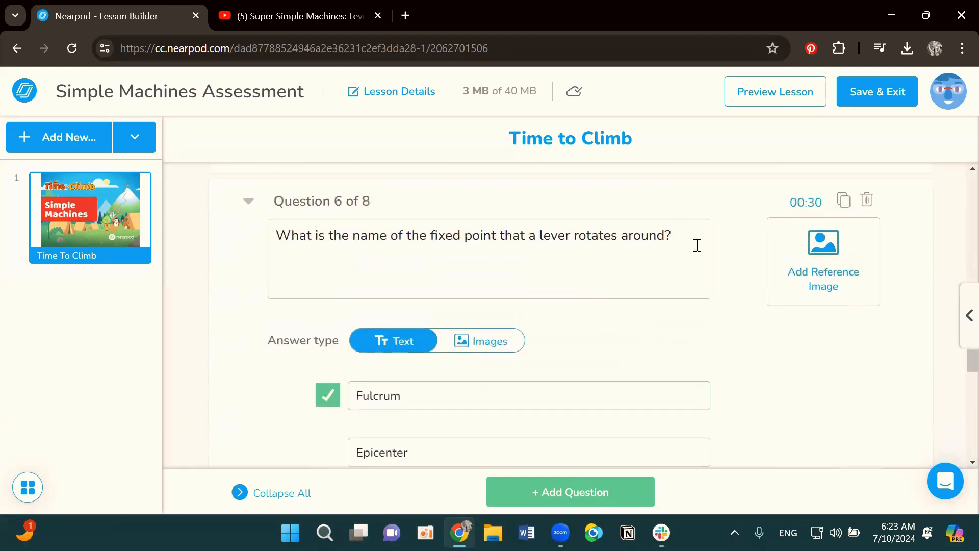
scroll(742, 330, "down", 8)
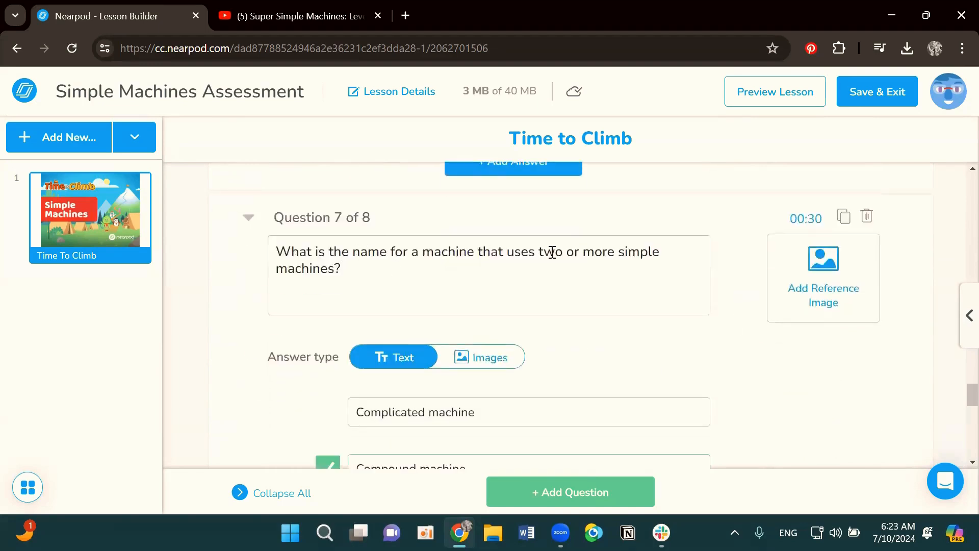
scroll(583, 309, "down", 3)
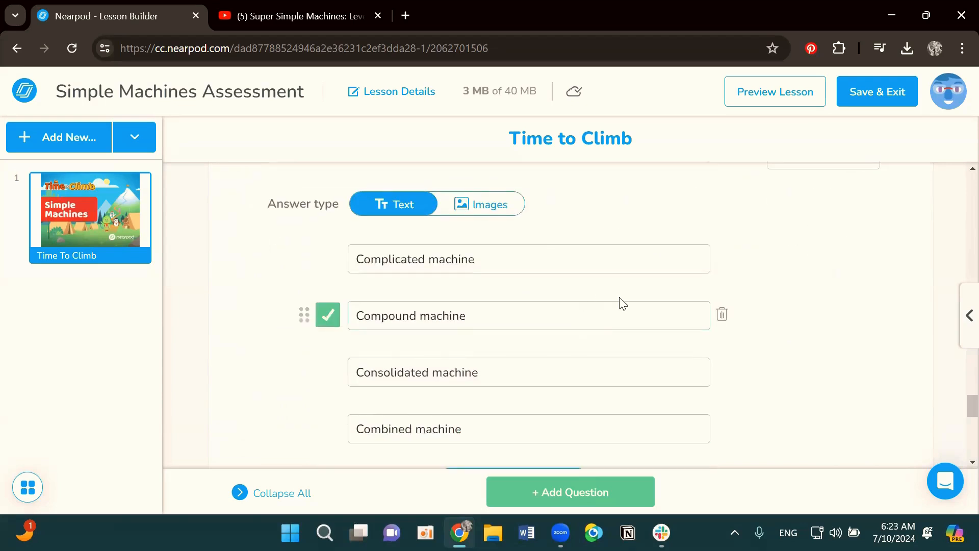
scroll(730, 256, "down", 3)
scroll(805, 310, "down", 4)
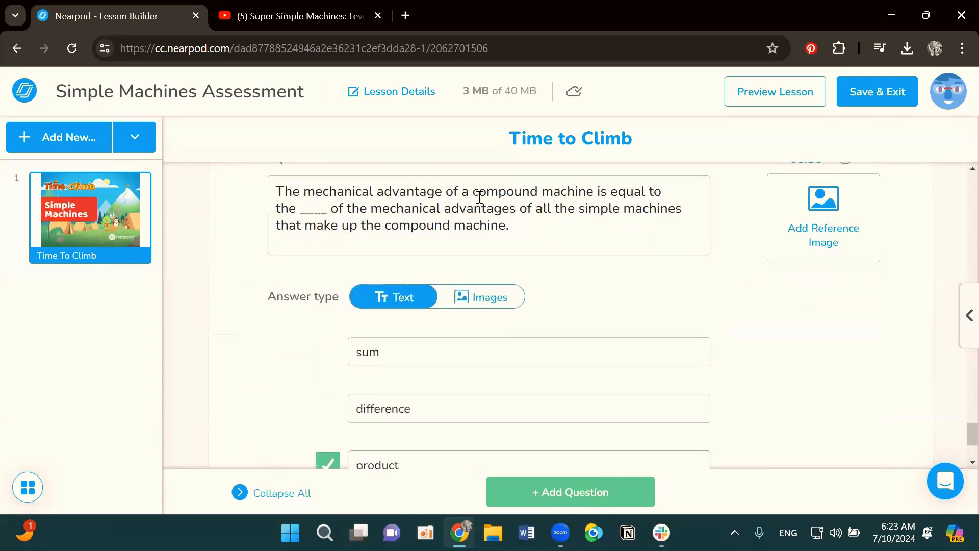
scroll(604, 236, "down", 2)
scroll(556, 316, "up", 3)
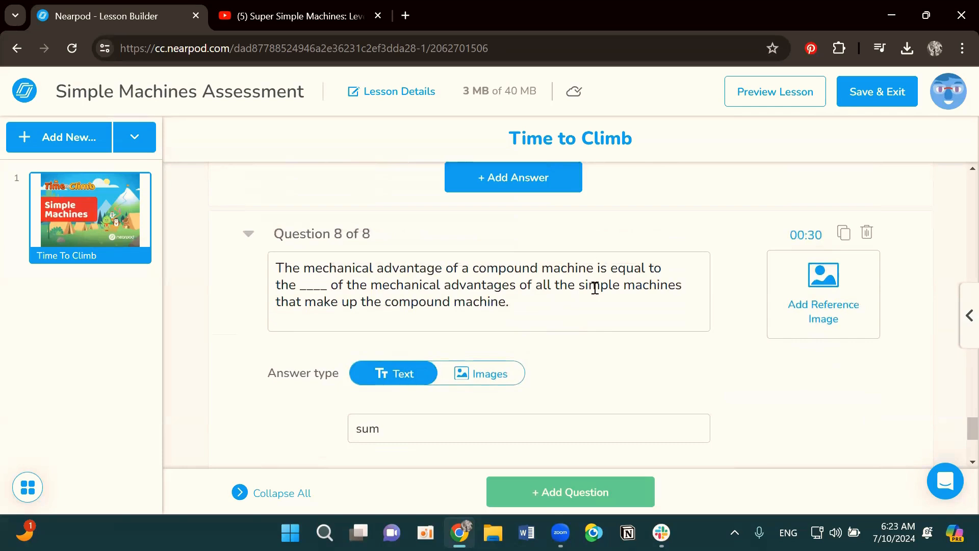
scroll(591, 286, "up", 5)
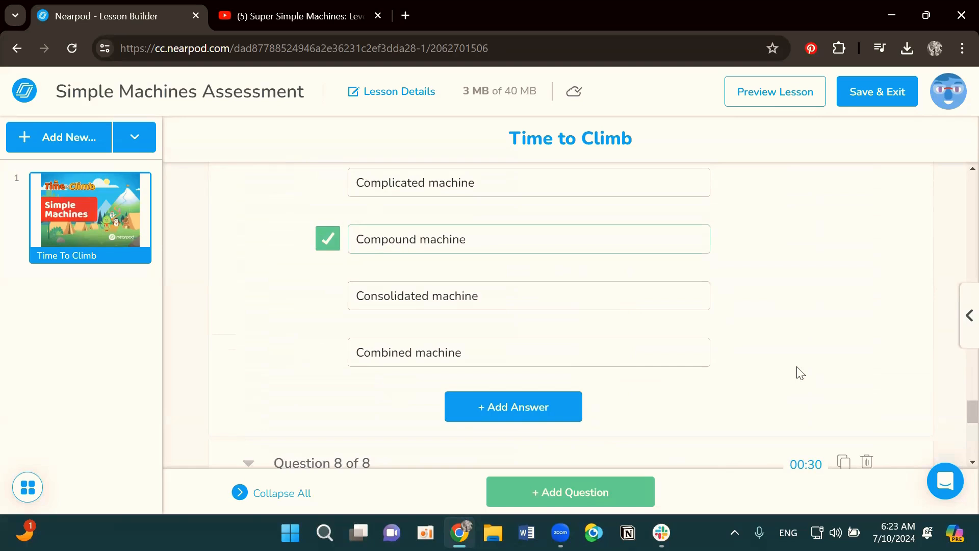
scroll(715, 408, "up", 15)
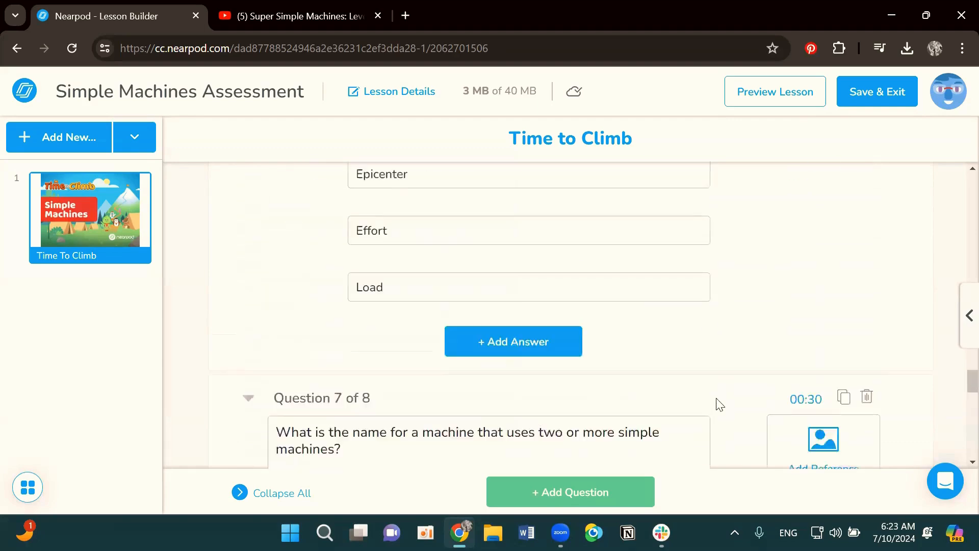
scroll(933, 355, "up", 20)
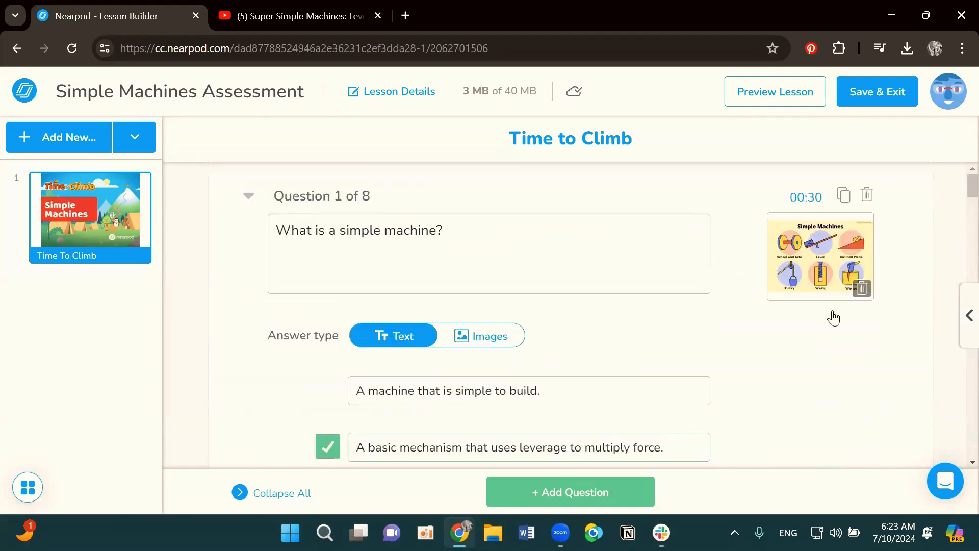
Save and exit the Simple Machines Assessment lesson, and move it into the Assessments folder in My Lessons.
left_click(856, 100)
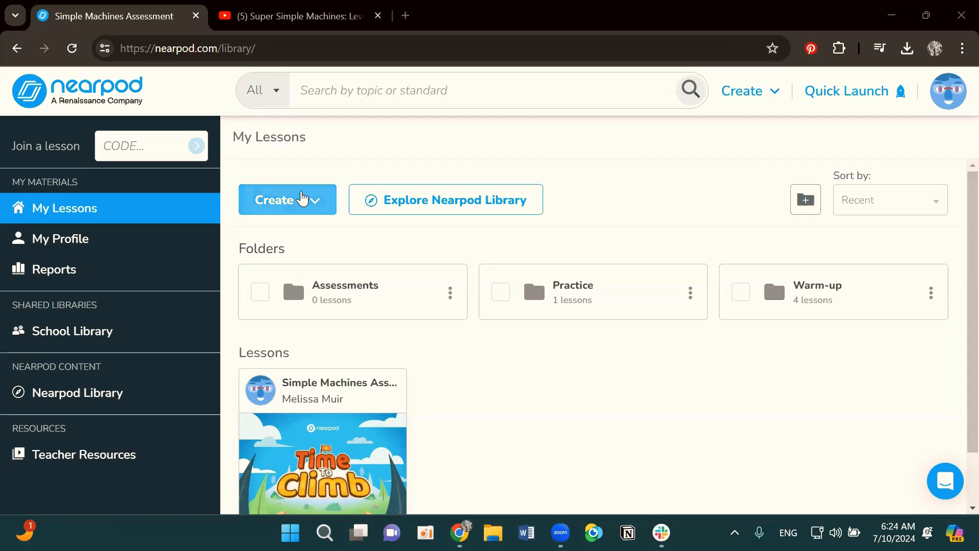
mouse_move(398, 411)
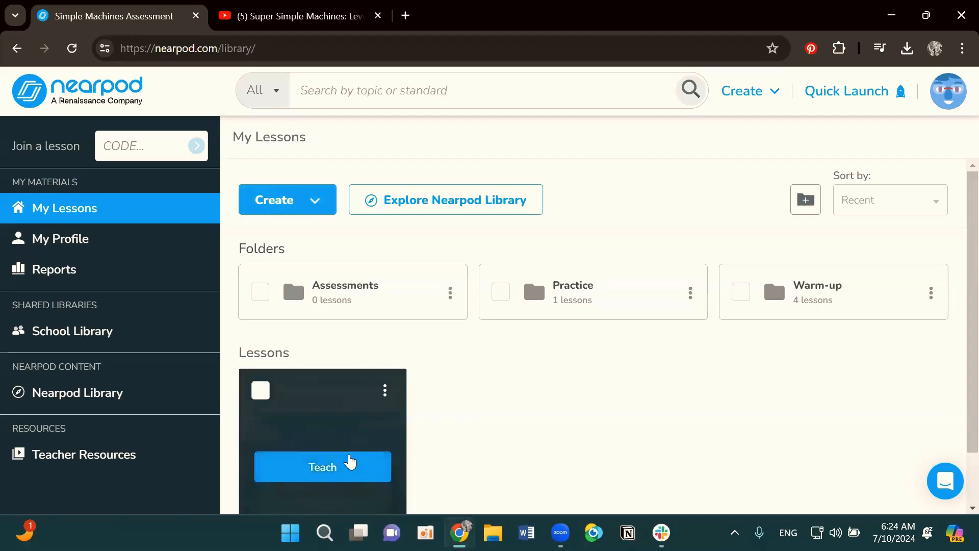
left_click_drag(356, 426, 323, 286)
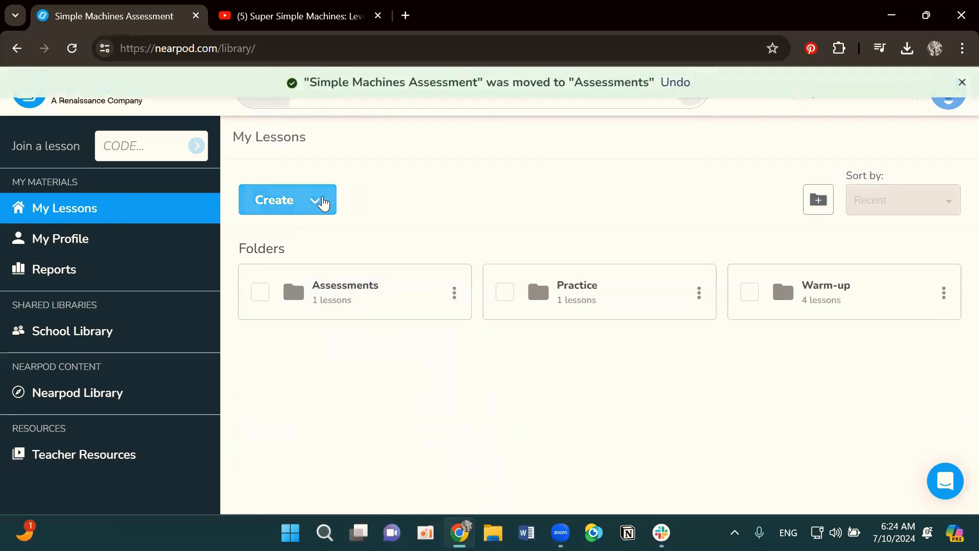
Create a new lesson in My Lessons and name it "Simple Machines Quiz".
left_click(321, 203)
left_click(313, 246)
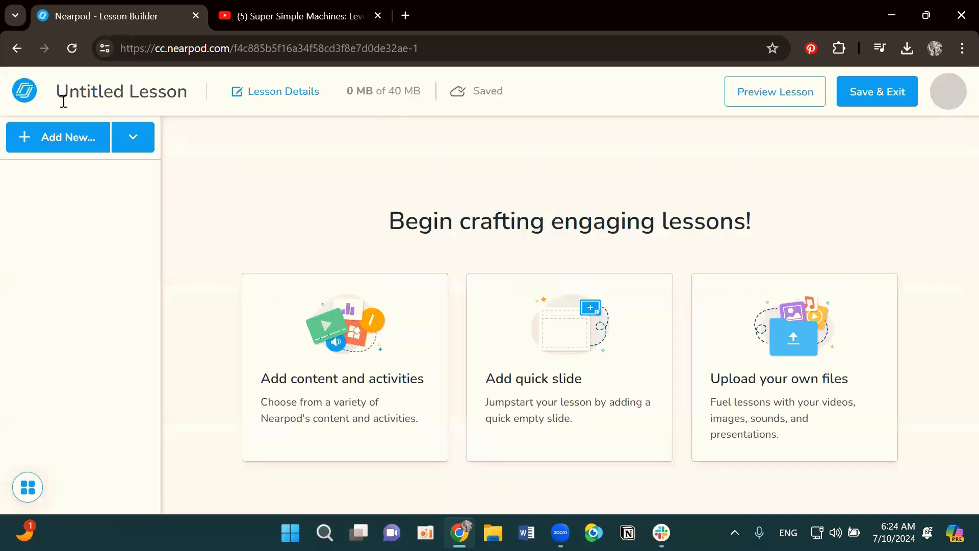
left_click(76, 93)
type("Simple")
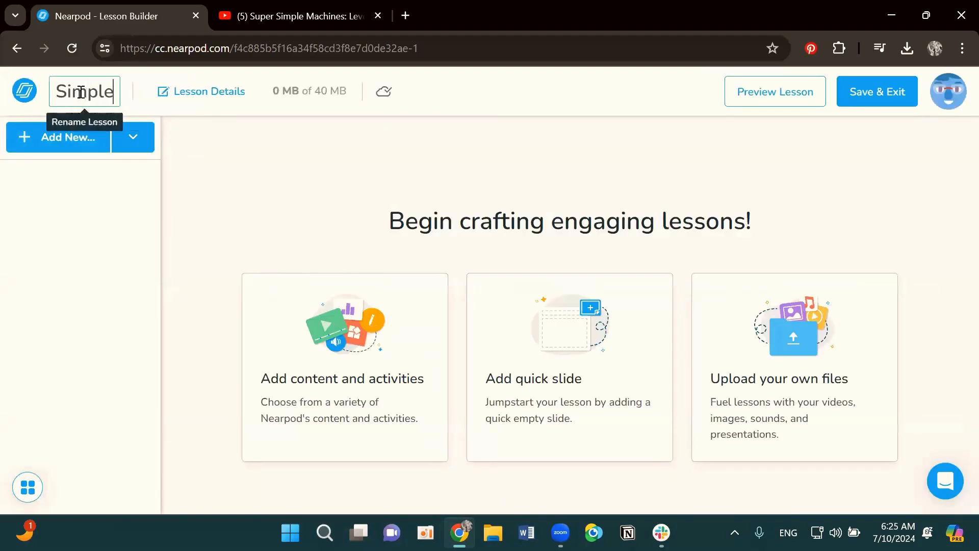
type(" Machines Quiz")
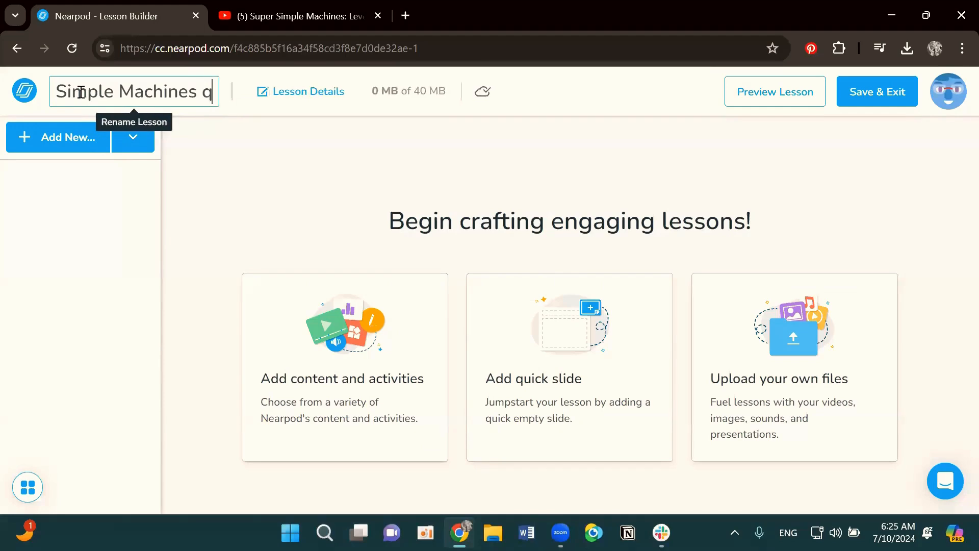
key("Return")
Search the content and activities for "quiz" and add a multiple-choice Quiz activity to the lesson.
left_click(42, 150)
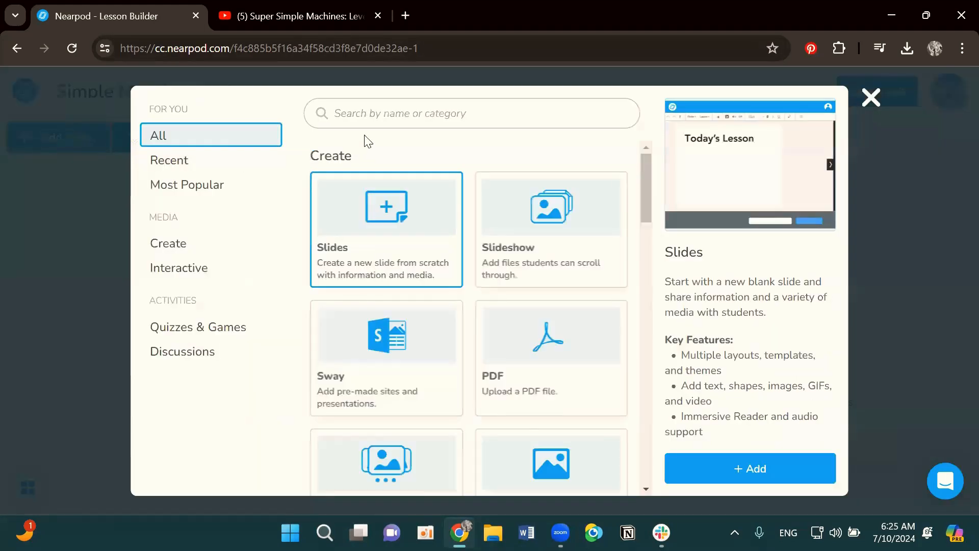
left_click(351, 110)
type("quiz")
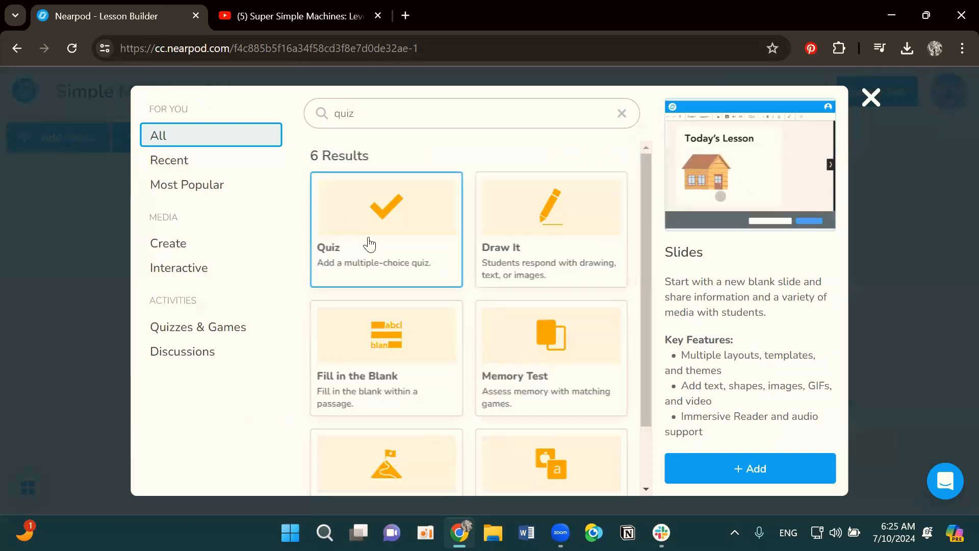
left_click(371, 241)
left_click(758, 464)
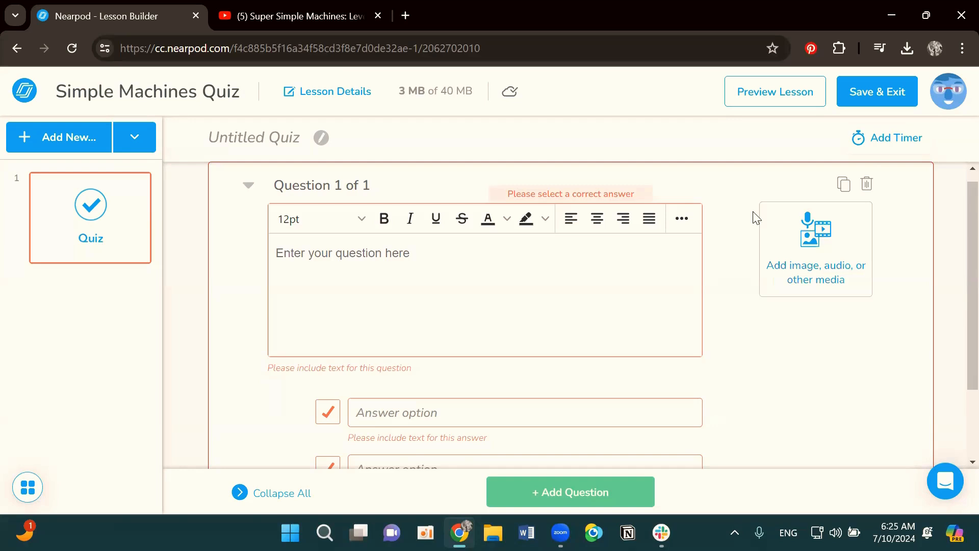
Title the quiz activity "Simple Machines".
scroll(754, 219, "down", 2)
scroll(754, 223, "up", 2)
left_click(265, 134)
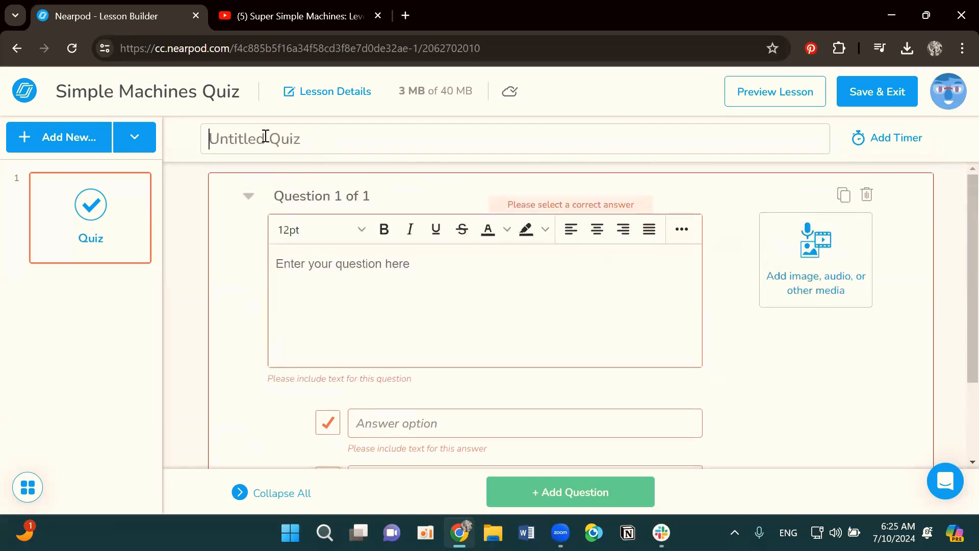
type("Simple Machines")
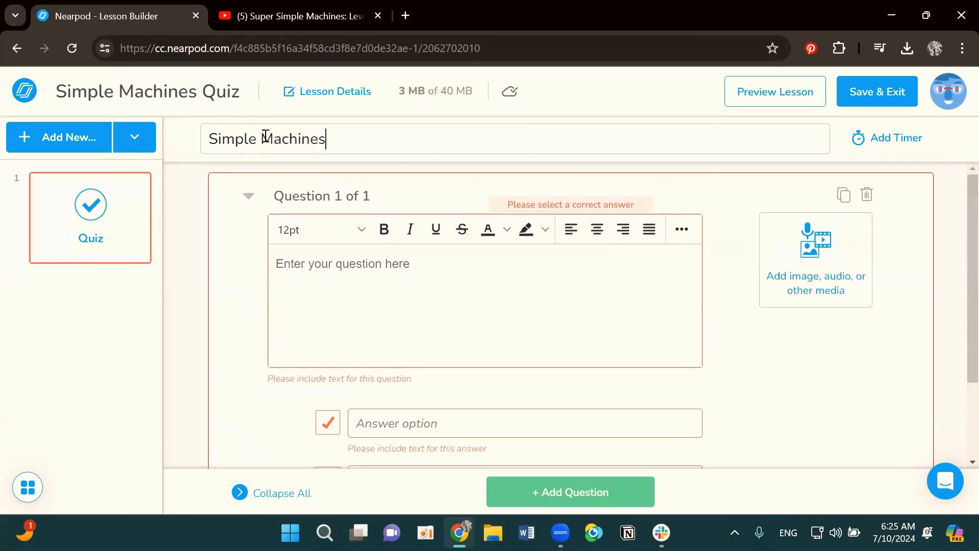
left_click(215, 204)
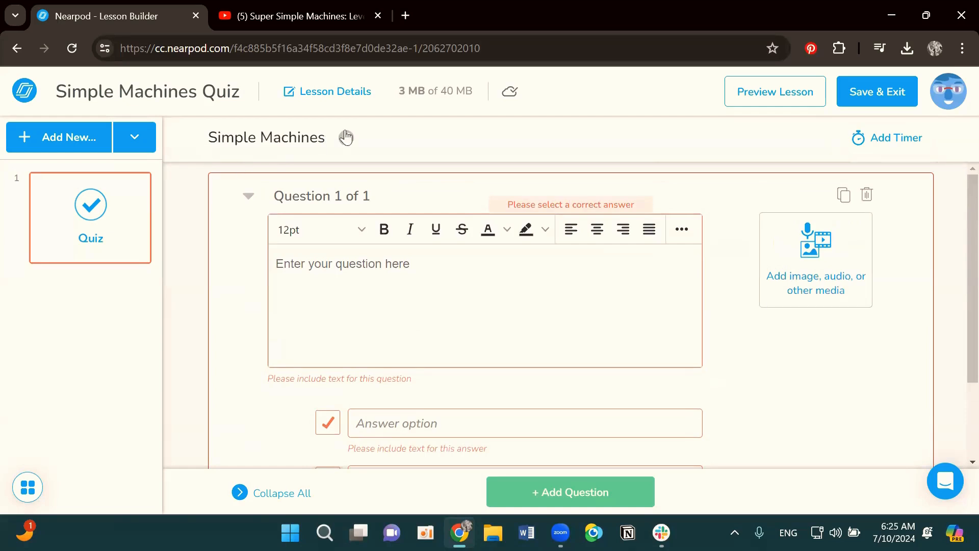
Enter "What is an example of a wedge" as the text of question 1.
scroll(470, 297, "down", 2)
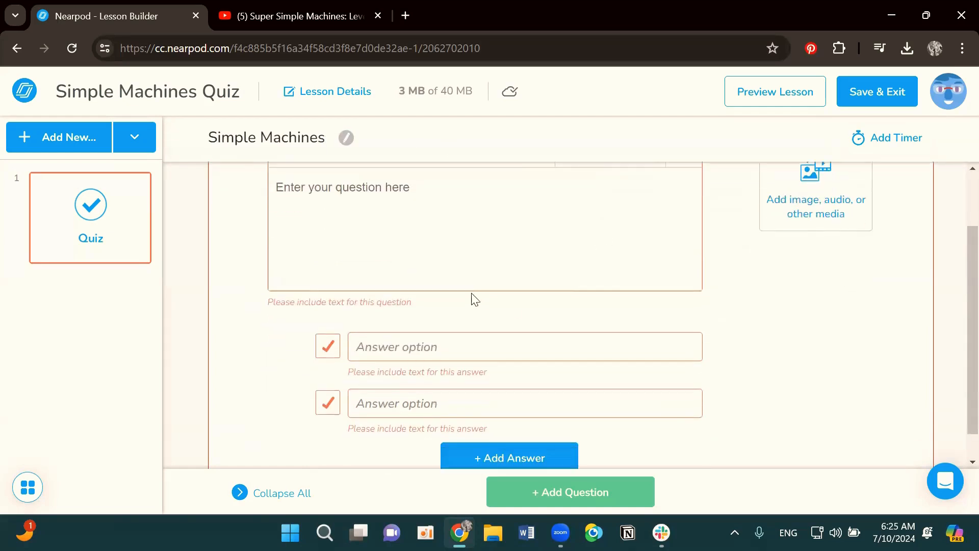
scroll(459, 285, "up", 2)
left_click(448, 261)
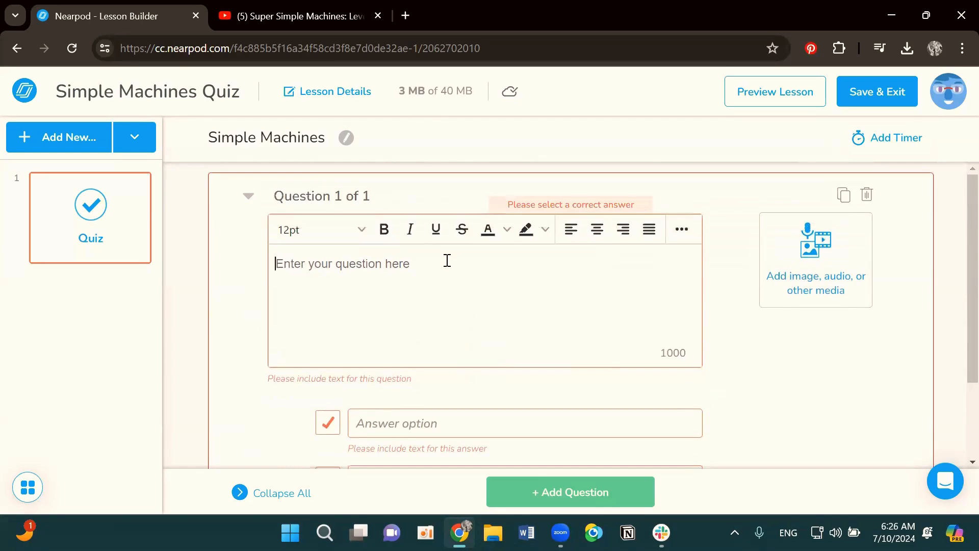
type("Wh")
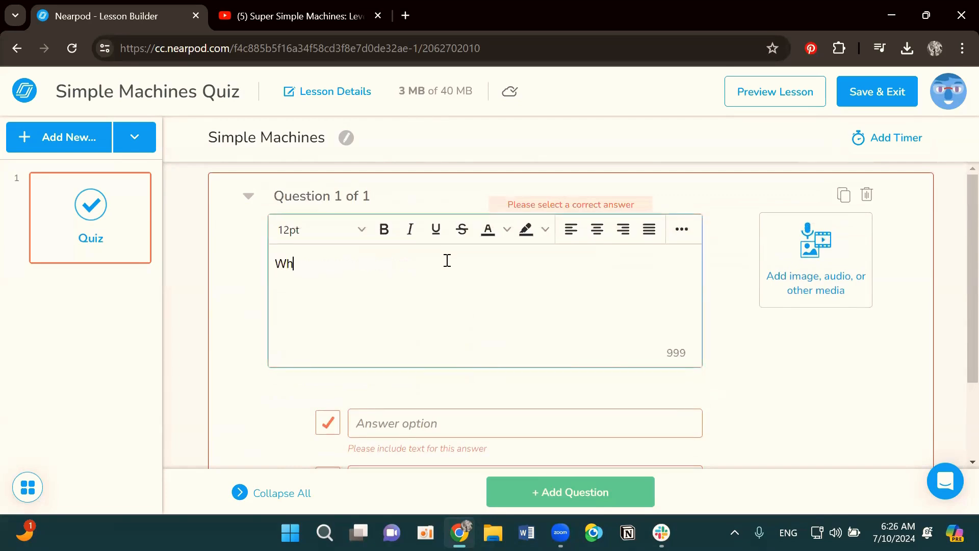
type("at is an example of a wedg")
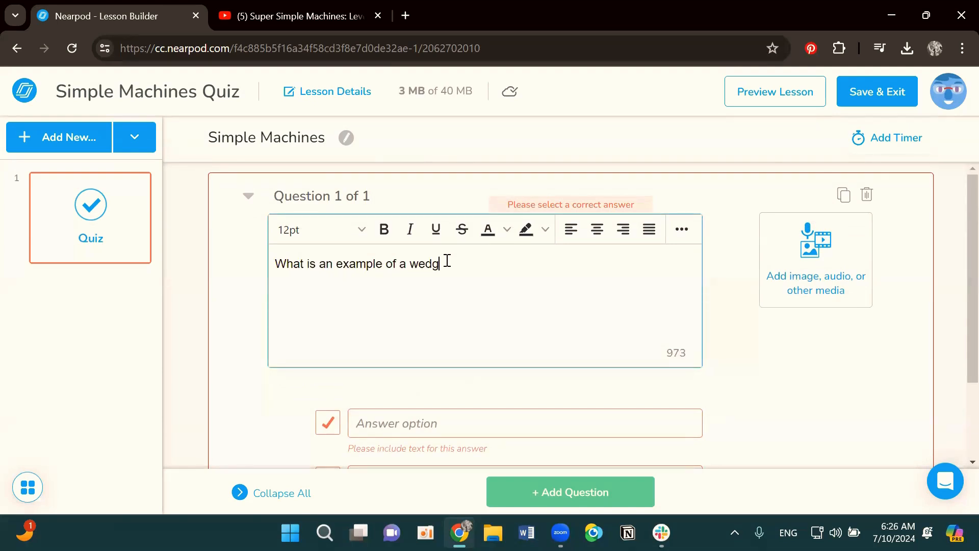
type("e.")
Give question 1 the answer options Seesaw, Jar lid and Axe, and mark Axe as correct.
scroll(556, 350, "down", 2)
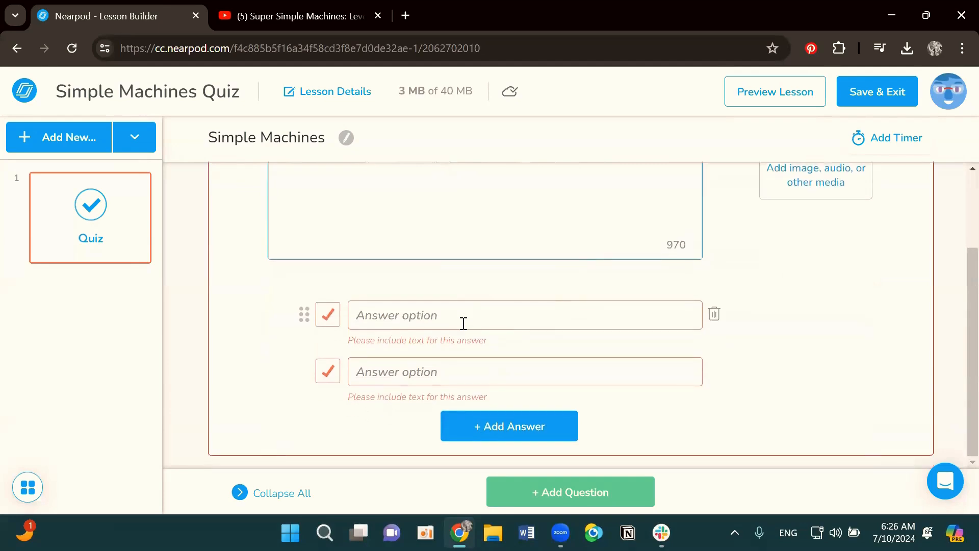
left_click(464, 325)
type("See")
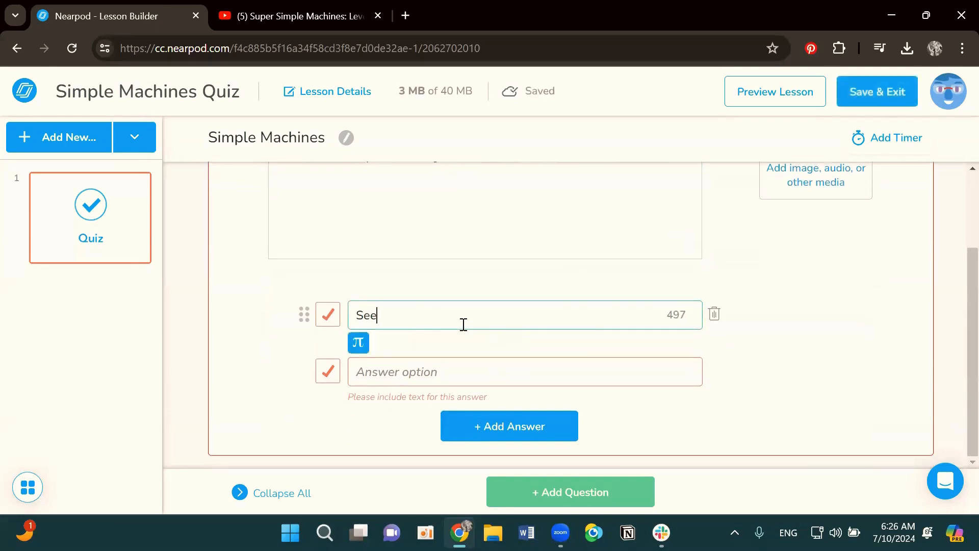
type("saw")
left_click(471, 374)
type("Jar ")
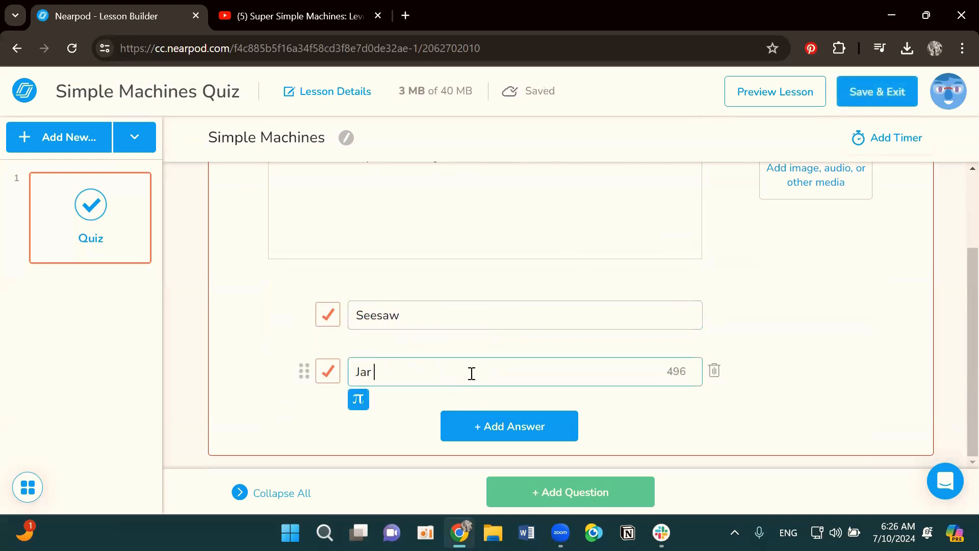
type("lid")
left_click(488, 433)
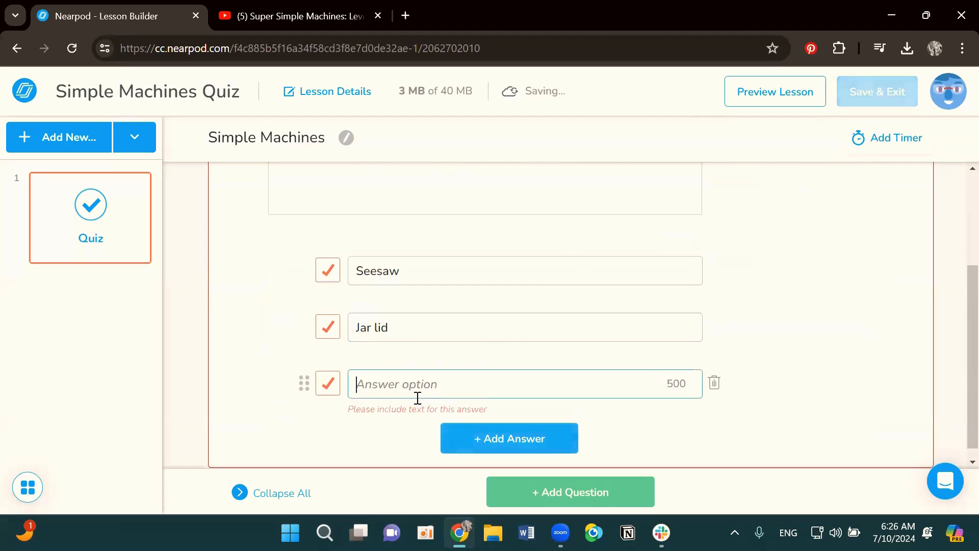
type("Axe")
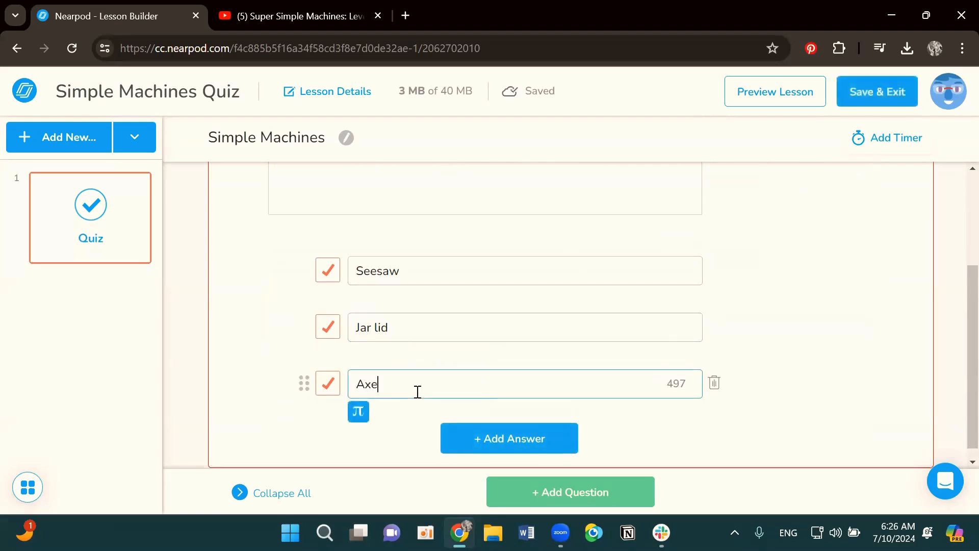
left_click(328, 384)
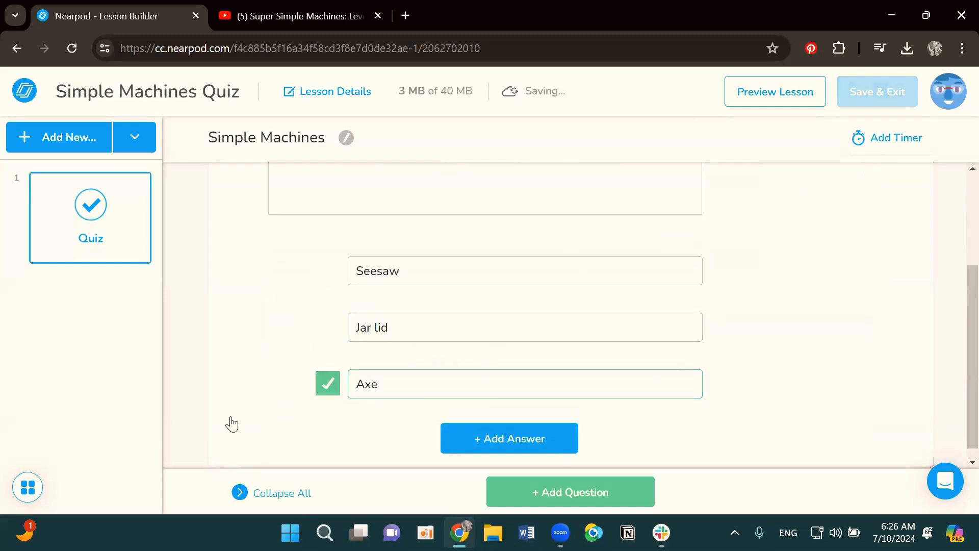
Add a second question and attach a photo of two black tires on an axle, found by searching images for "wheel and axle".
left_click(557, 496)
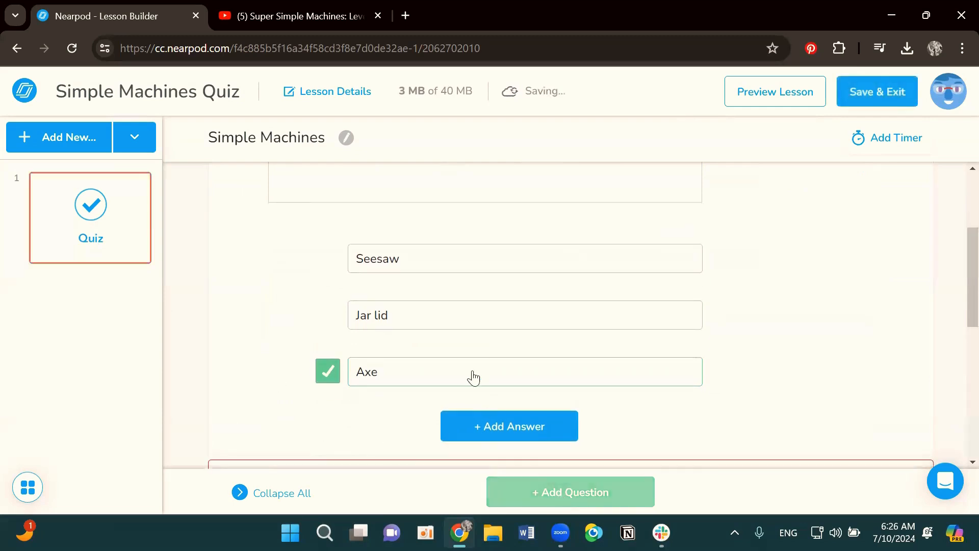
left_click(816, 240)
left_click(725, 221)
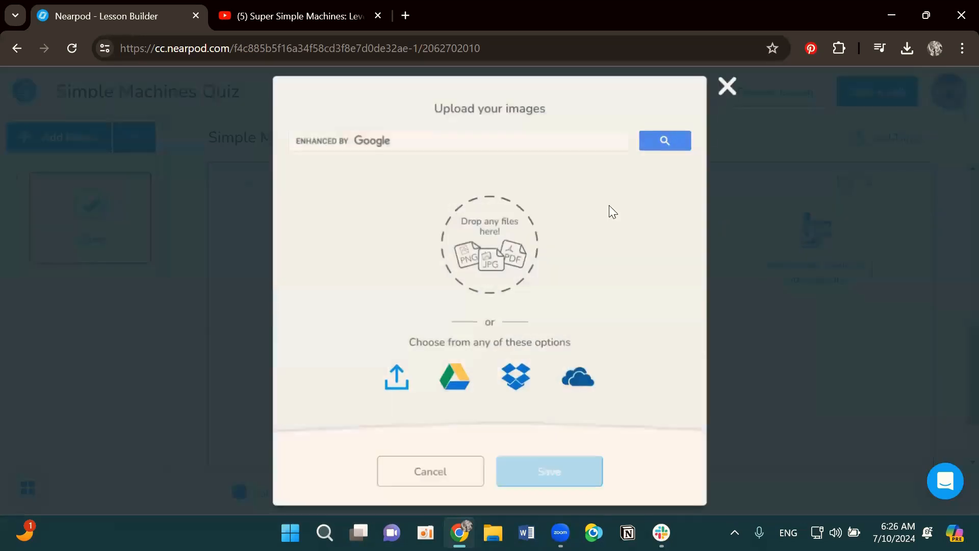
left_click(503, 167)
type("whee")
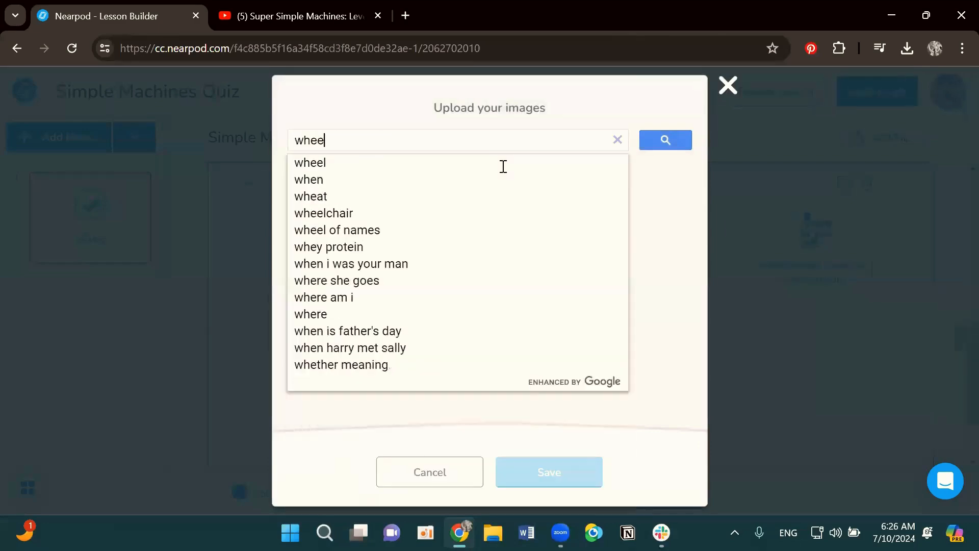
type("l and a")
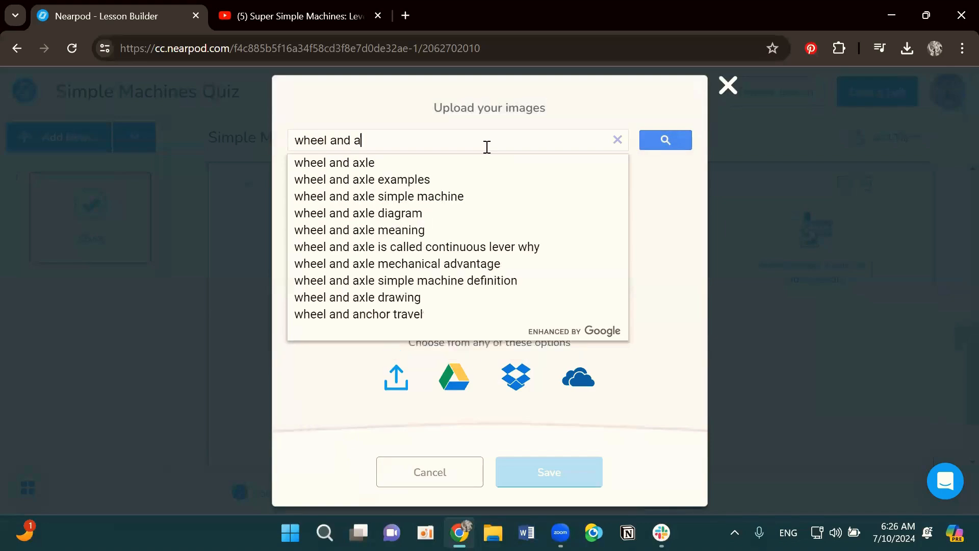
type("xle")
key("Return")
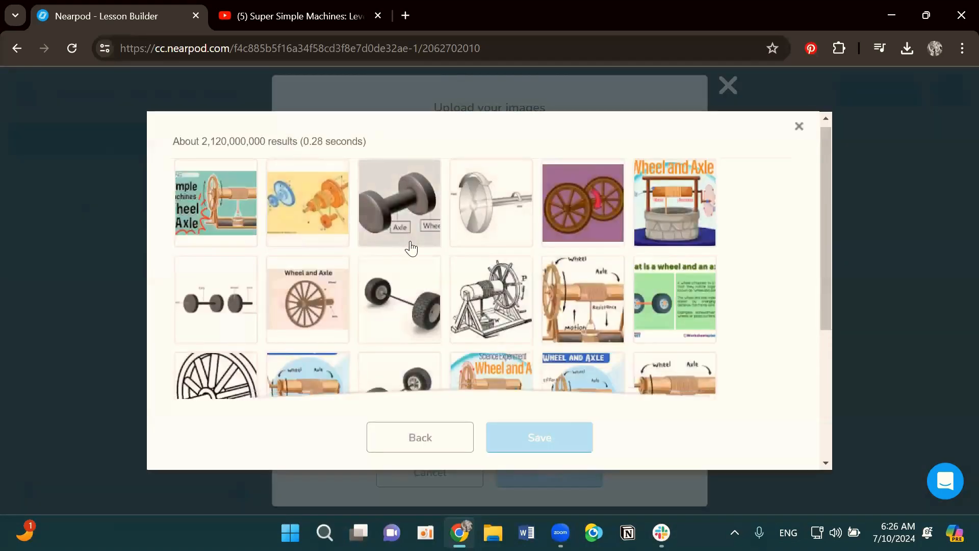
scroll(411, 249, "down", 1)
left_click(411, 249)
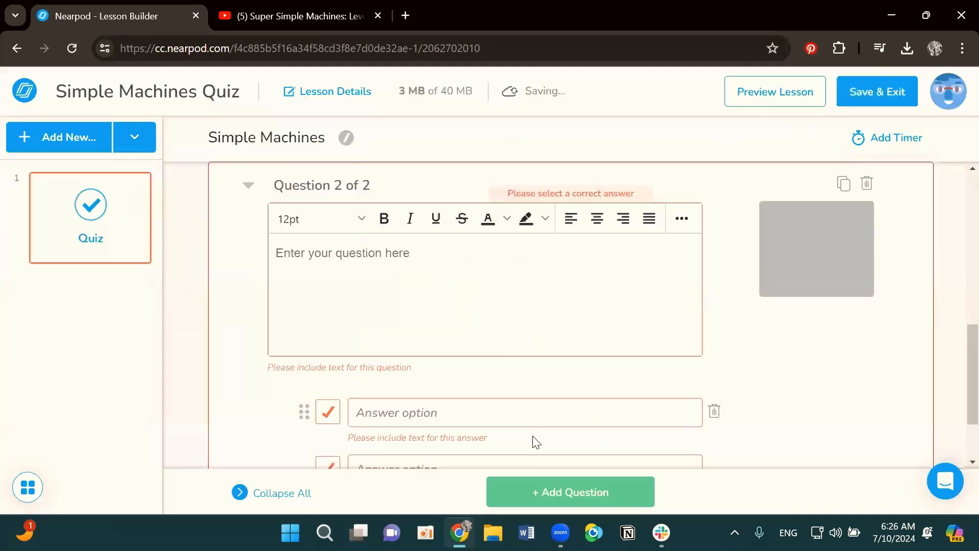
Enter "In the picture, what 2 parts of a simple machine are used. Choose 2 answers." as question 2's text.
left_click(490, 260)
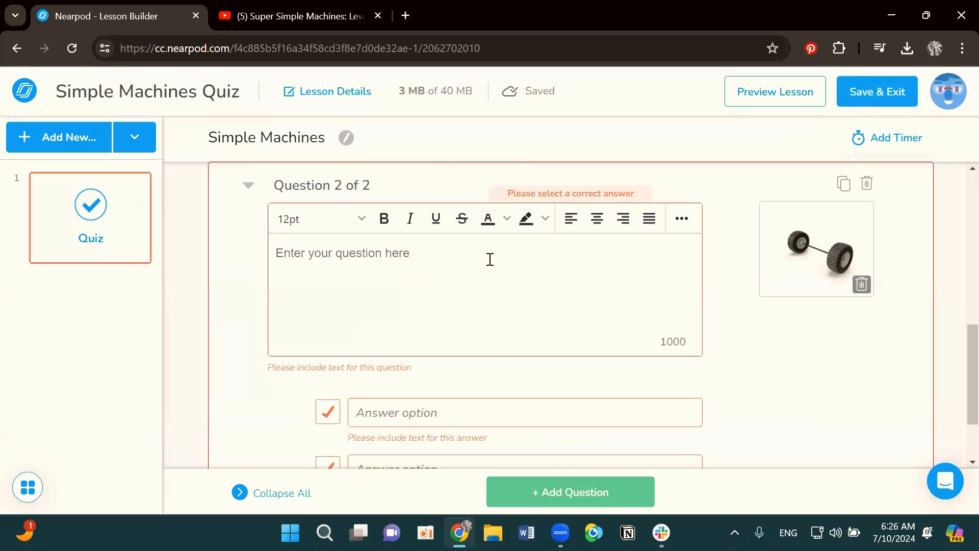
type("In the pict")
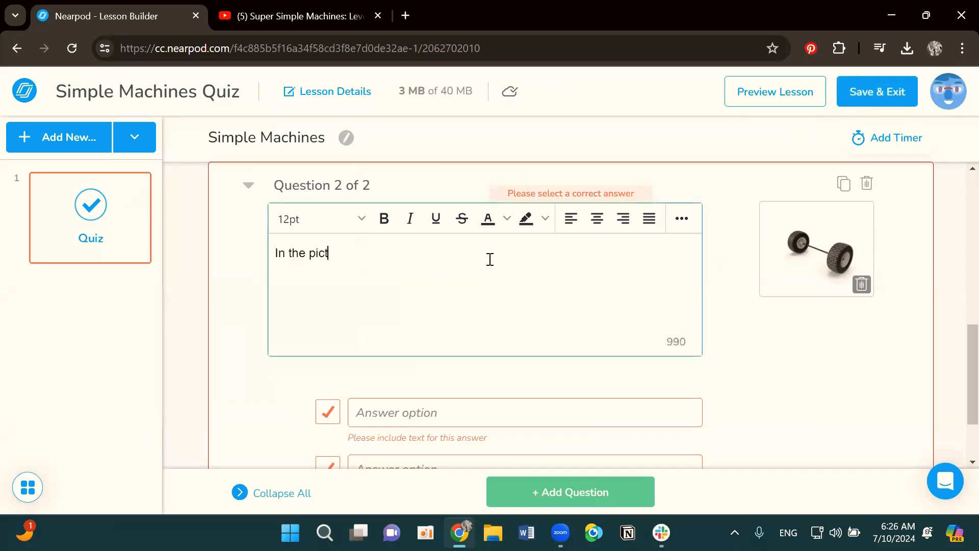
type("ure, what 2 par")
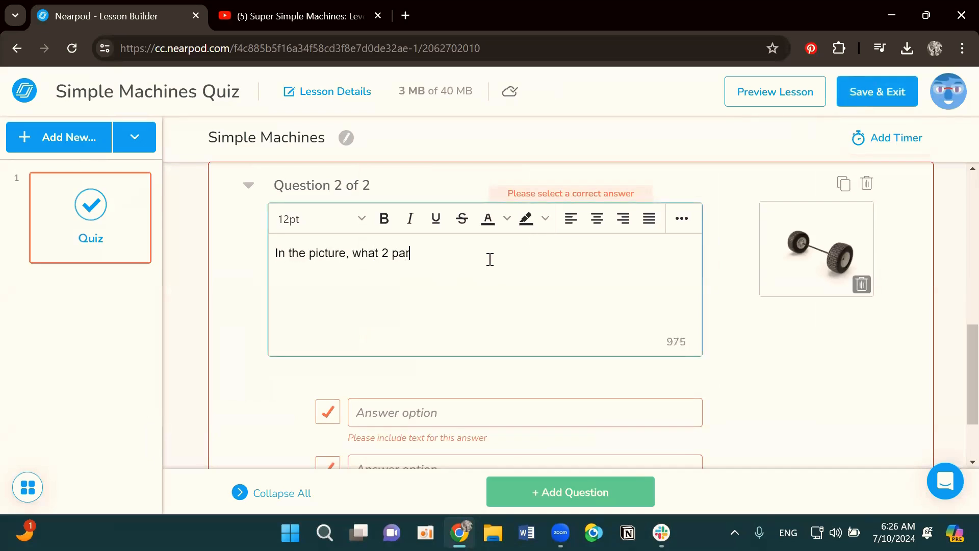
type("ts aof a simple machine a")
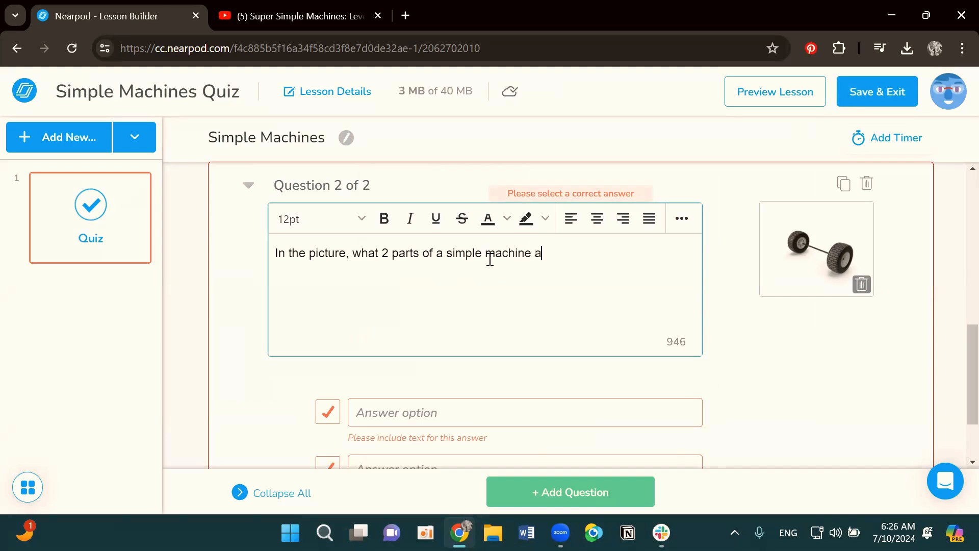
type("re used. Choos")
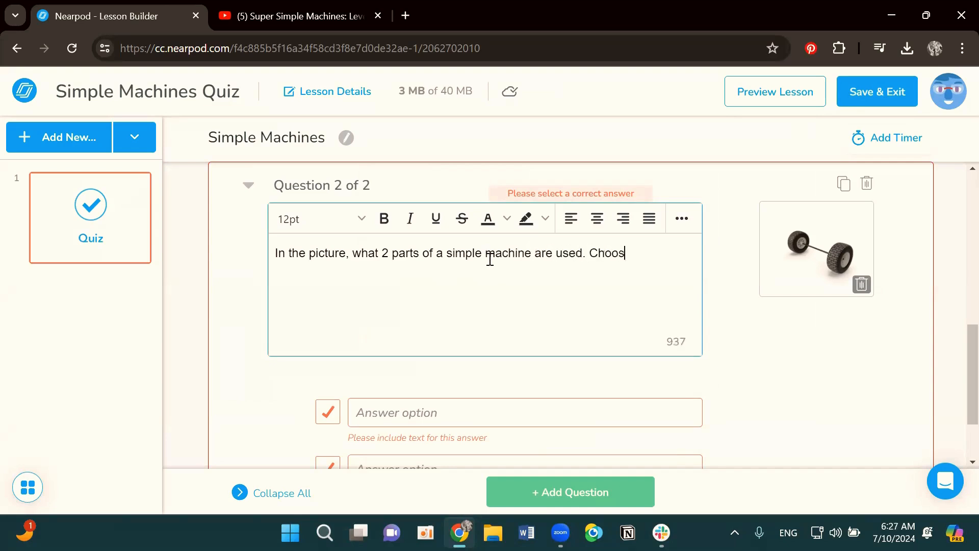
type("e 2 answers.")
Fill in question 2's answer options with Wheel and Pulley, and add a third option, Axle.
scroll(459, 296, "down", 2)
left_click(449, 311)
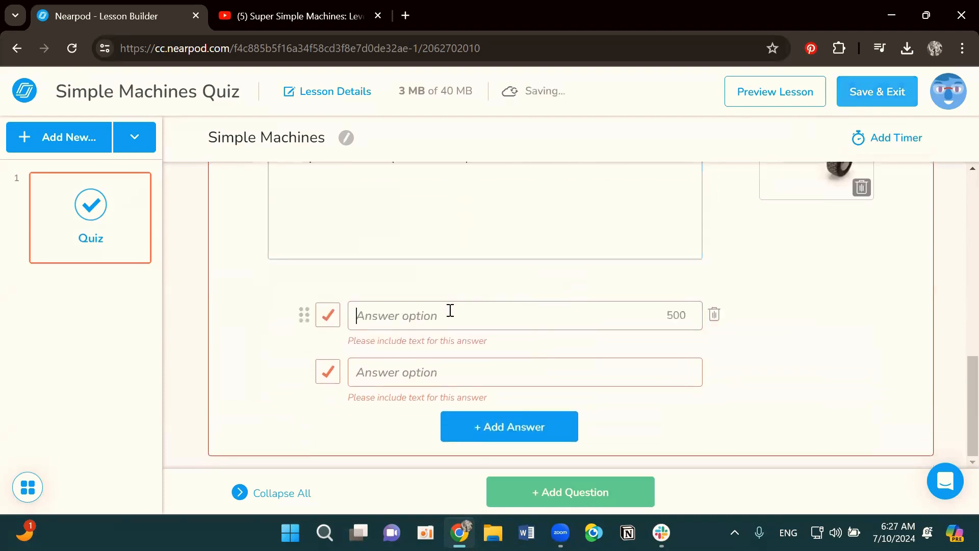
type("Wheel")
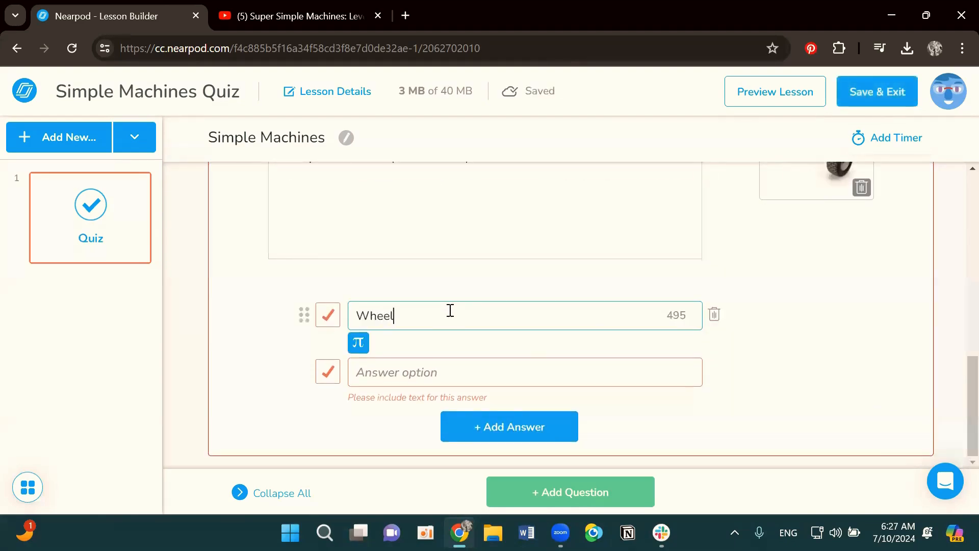
left_click(418, 368)
type("Pukke")
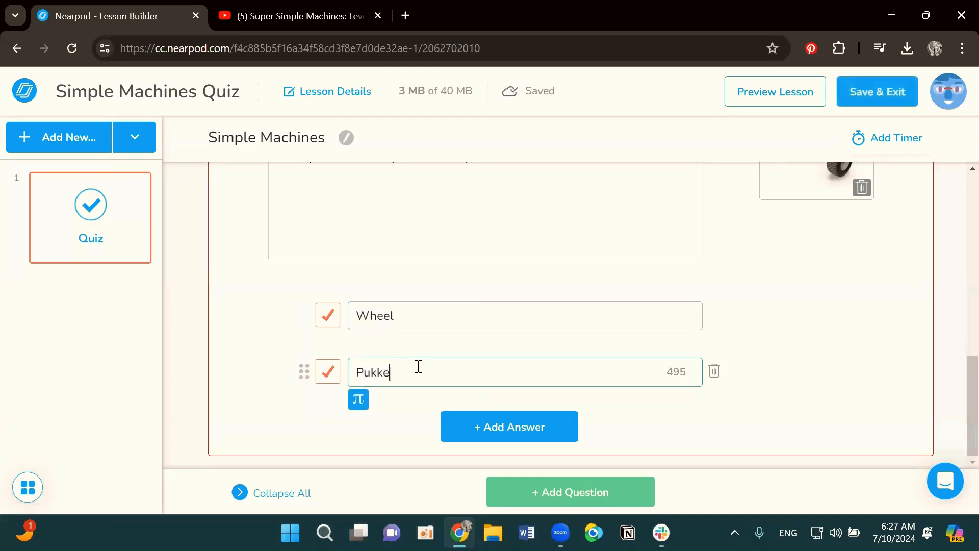
key("BackSpace")
key("BackSpace")
key("BackSpace")
type("lley")
left_click(478, 430)
type("Ax")
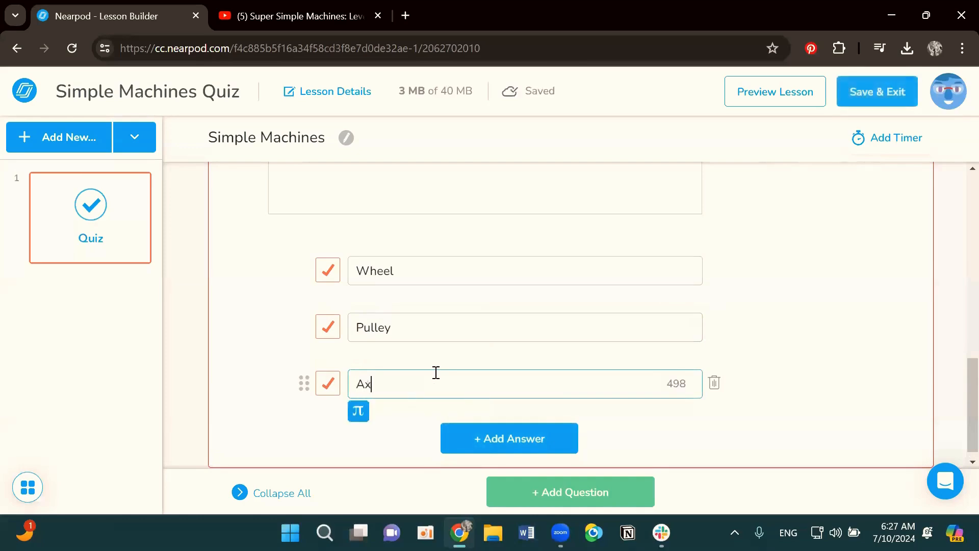
type("le")
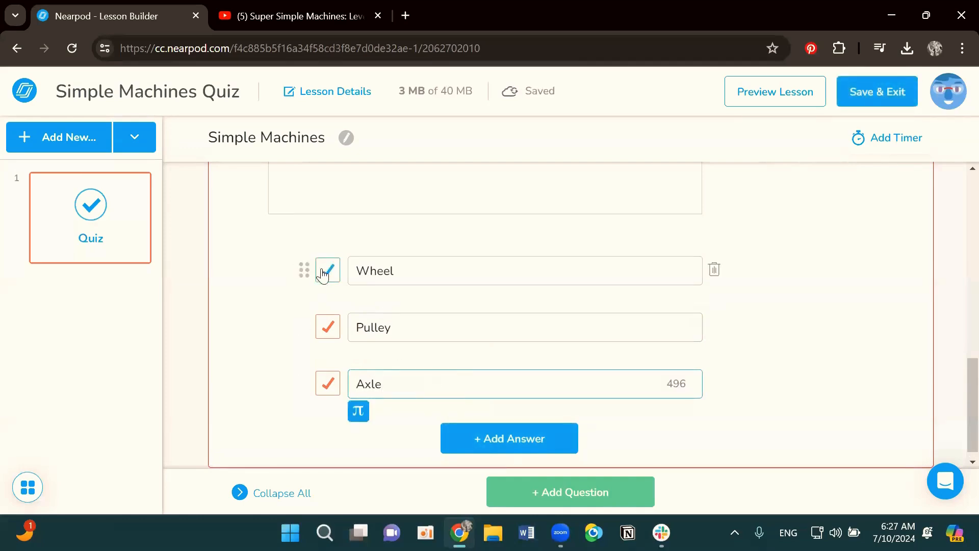
Mark Wheel and Axle as question 2's correct answers and add Wedge as a fourth answer option.
left_click(322, 274)
left_click(328, 383)
left_click(472, 437)
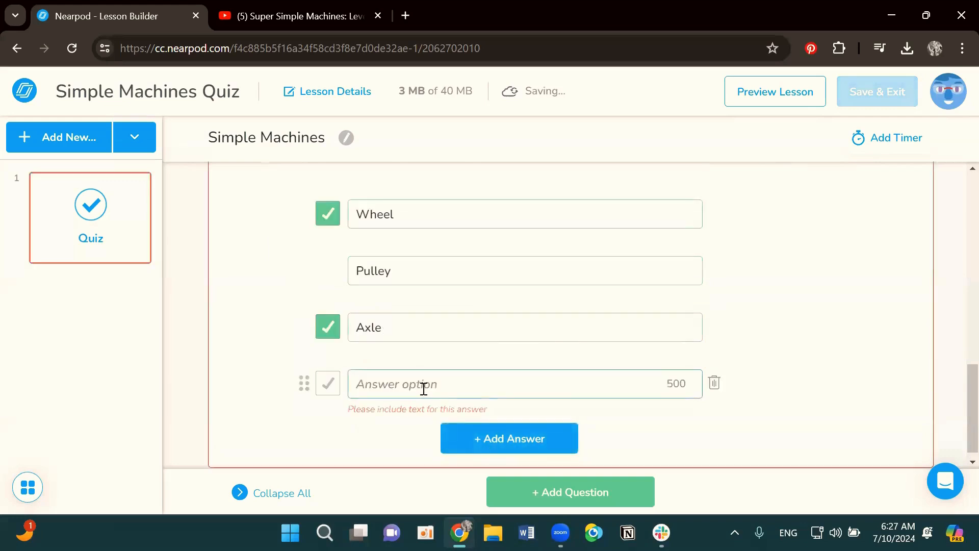
left_click(424, 389)
type("Wedge")
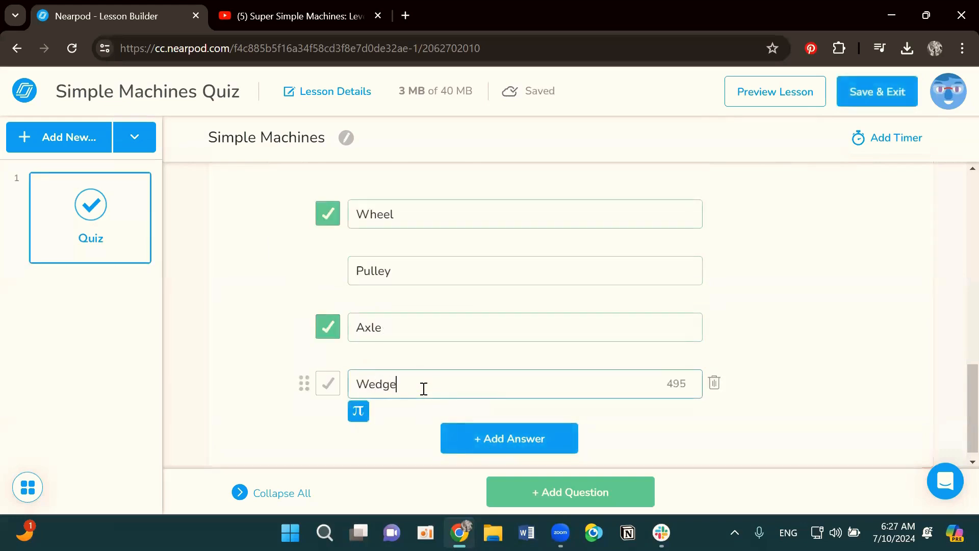
left_click(841, 287)
scroll(842, 286, "up", 12)
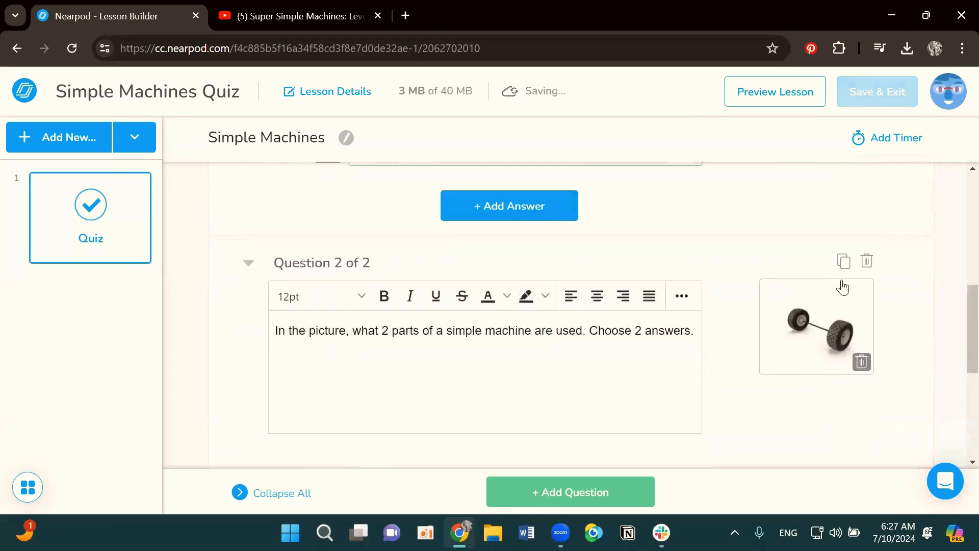
scroll(839, 280, "down", 8)
scroll(837, 281, "down", 2)
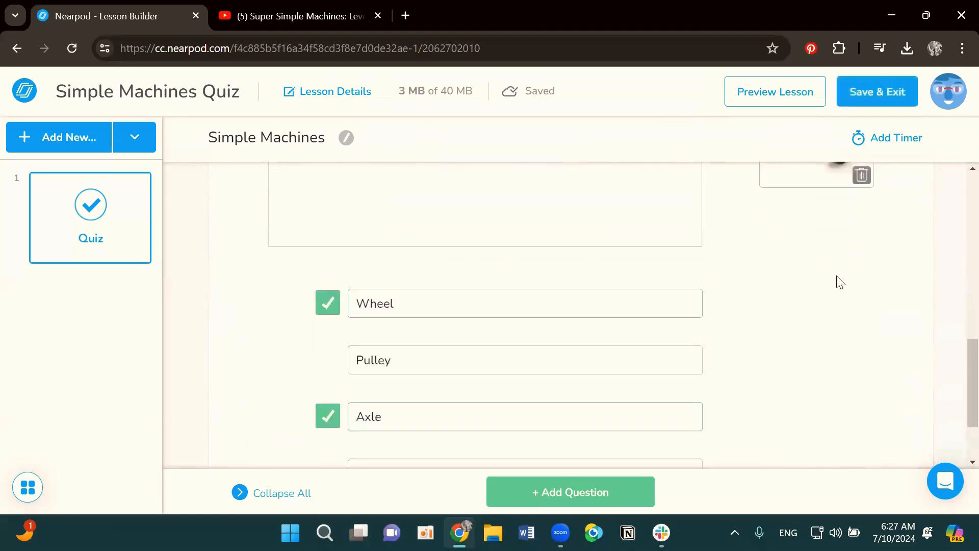
scroll(831, 220, "up", 11)
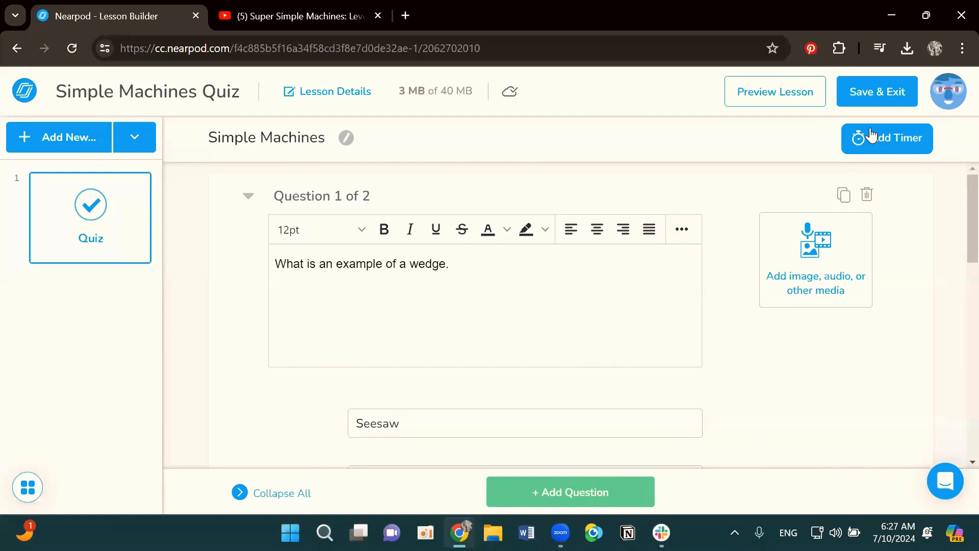
mouse_move(97, 247)
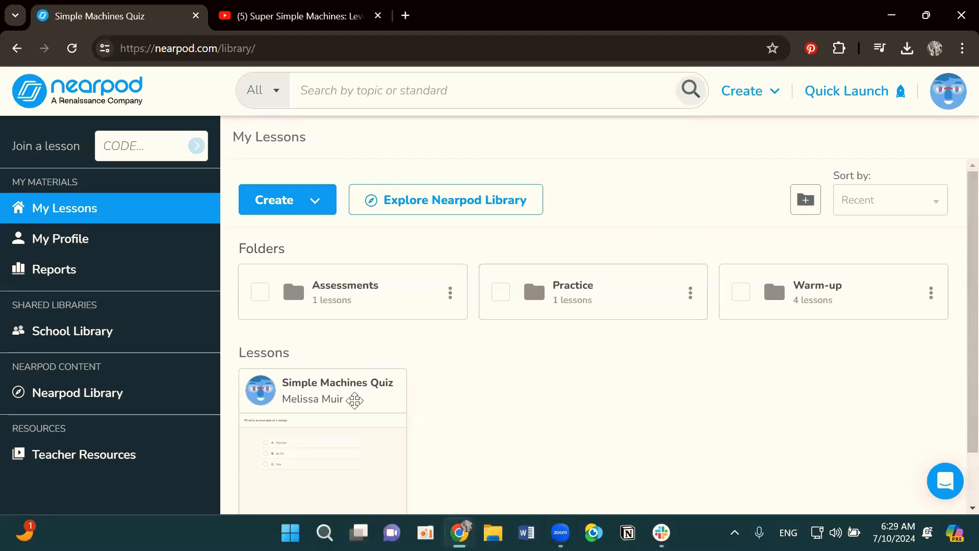
Move the Simple Machines Quiz into the Assessments folder and start creating a new video lesson.
left_click_drag(355, 400, 338, 291)
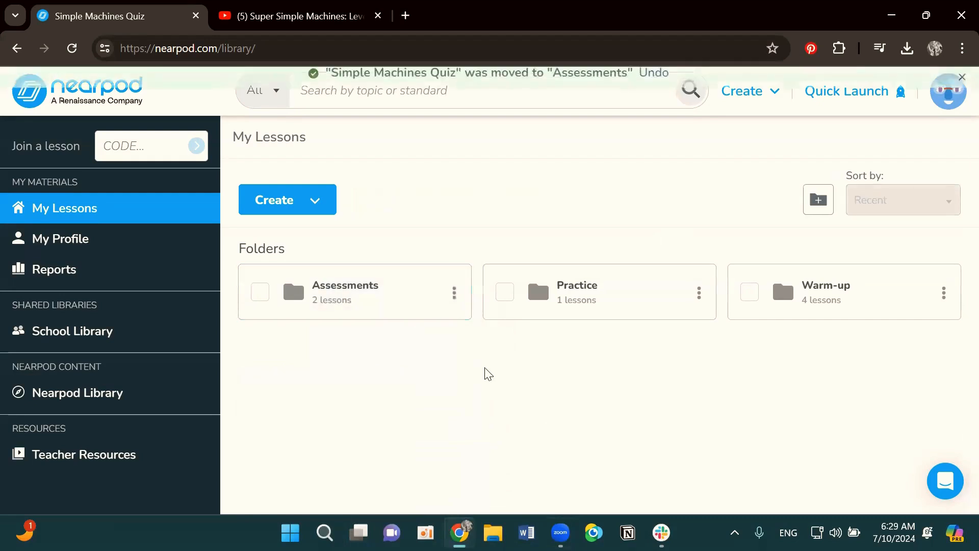
left_click(288, 201)
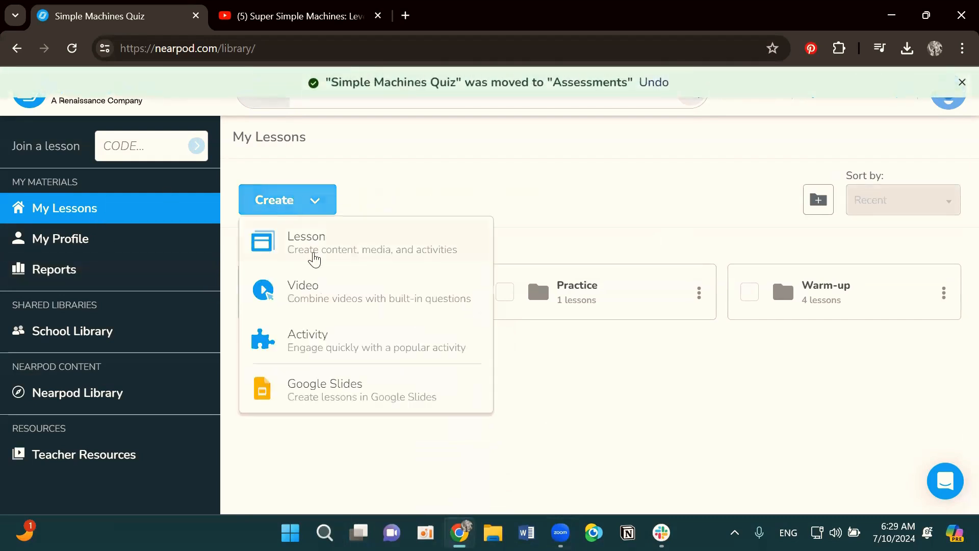
left_click(320, 297)
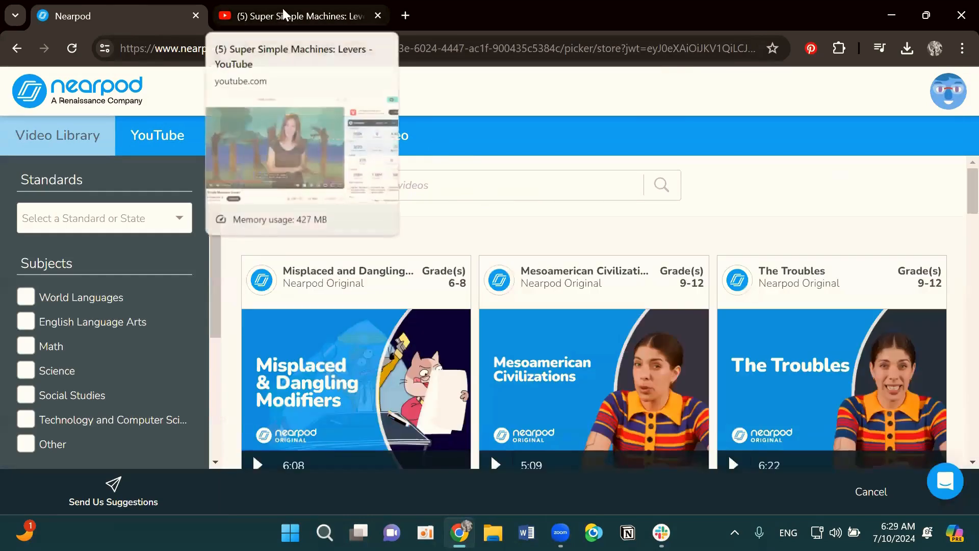
Switch to YouTube, select the web address of the Super Simple Machines: Levers video, and return to Nearpod.
left_click(284, 10)
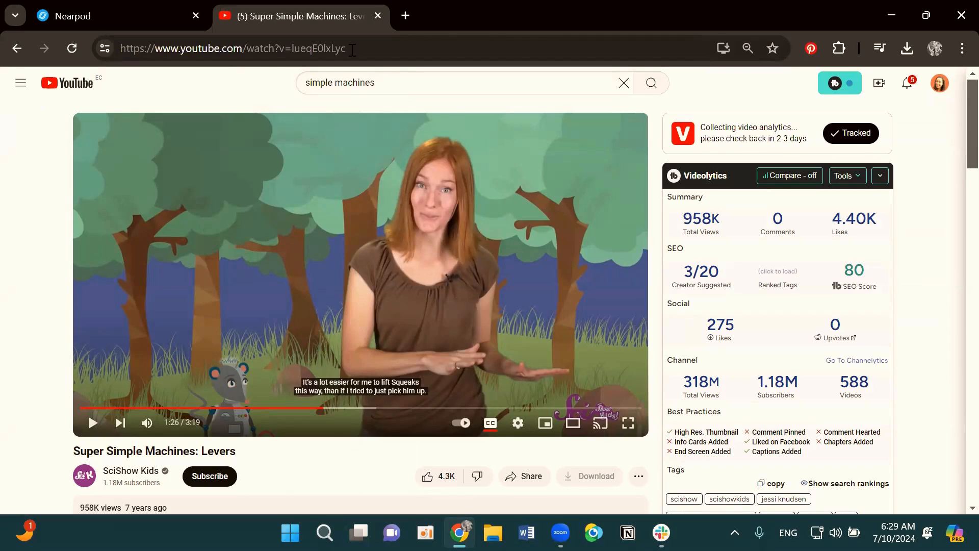
left_click_drag(352, 48, 49, 47)
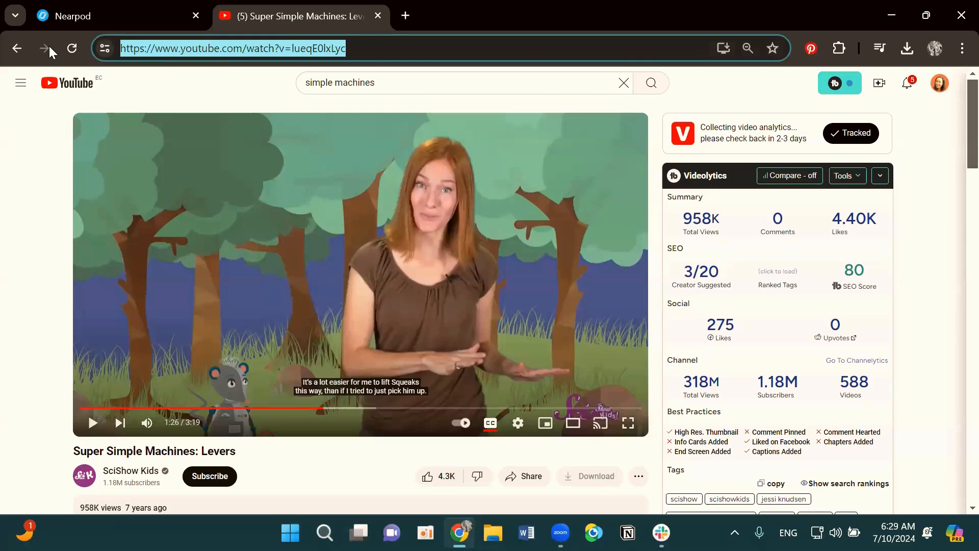
left_click(133, 14)
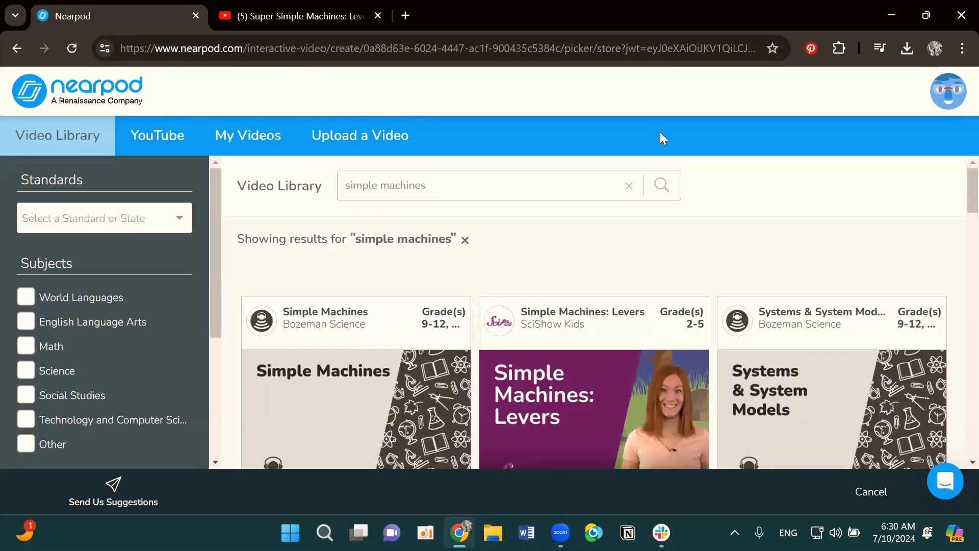
Search the video library for "simple machines" and look through the results.
scroll(684, 148, "down", 5)
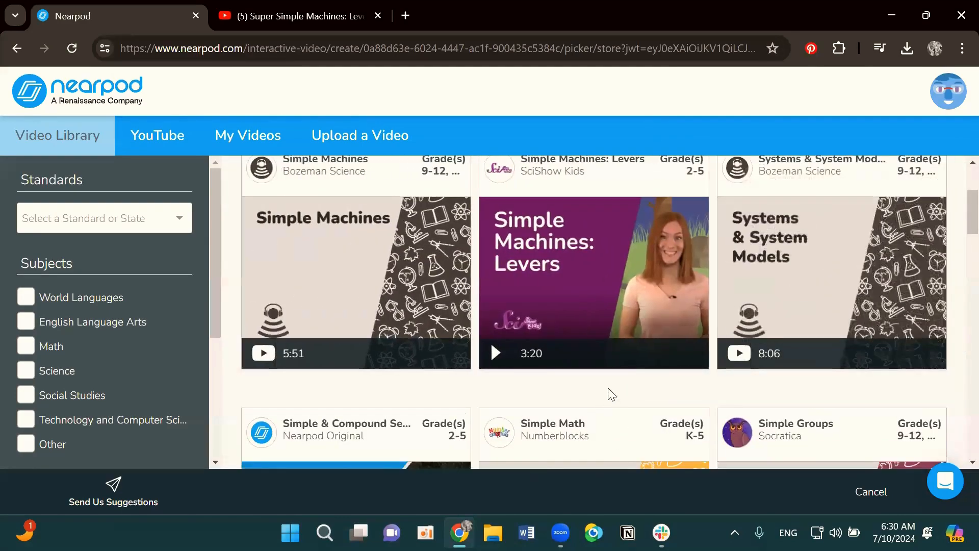
mouse_move(552, 245)
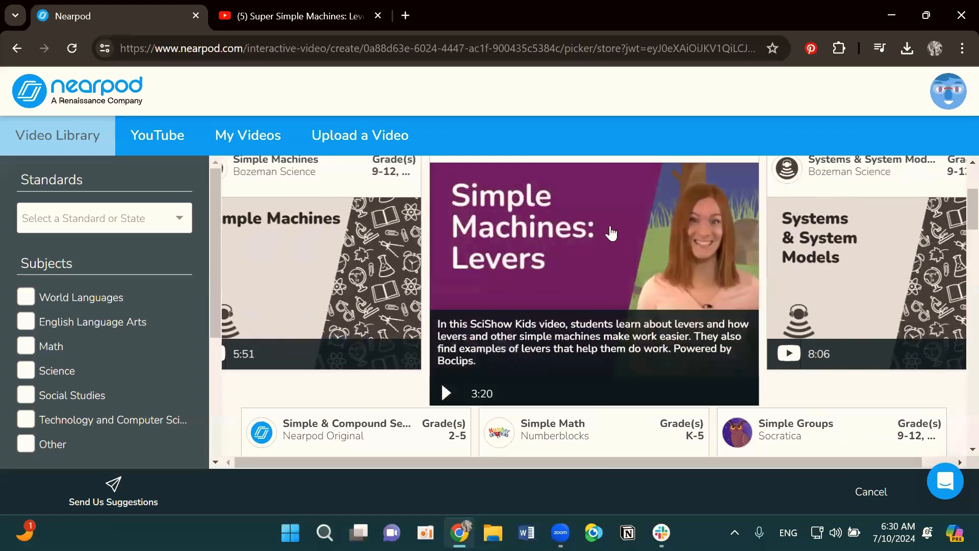
scroll(612, 233, "down", 10)
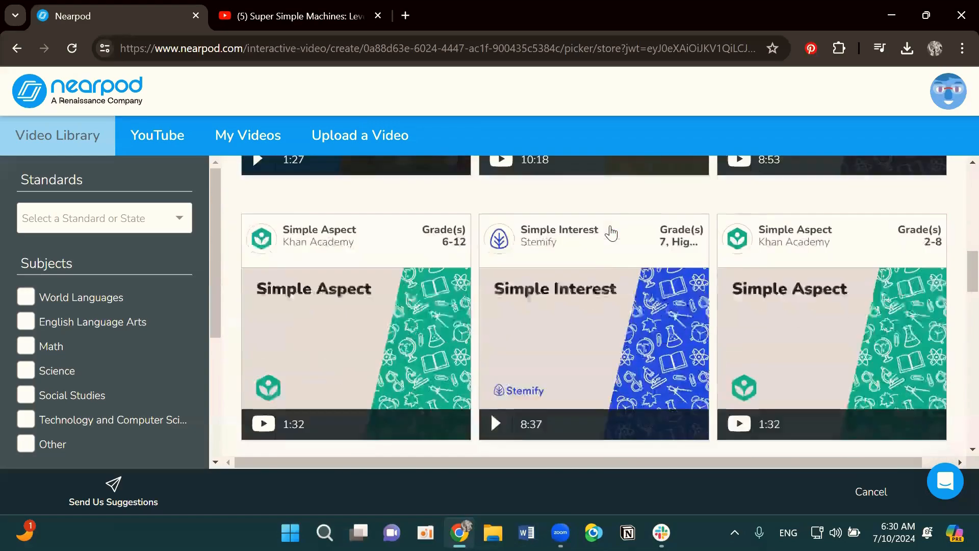
scroll(615, 229, "up", 10)
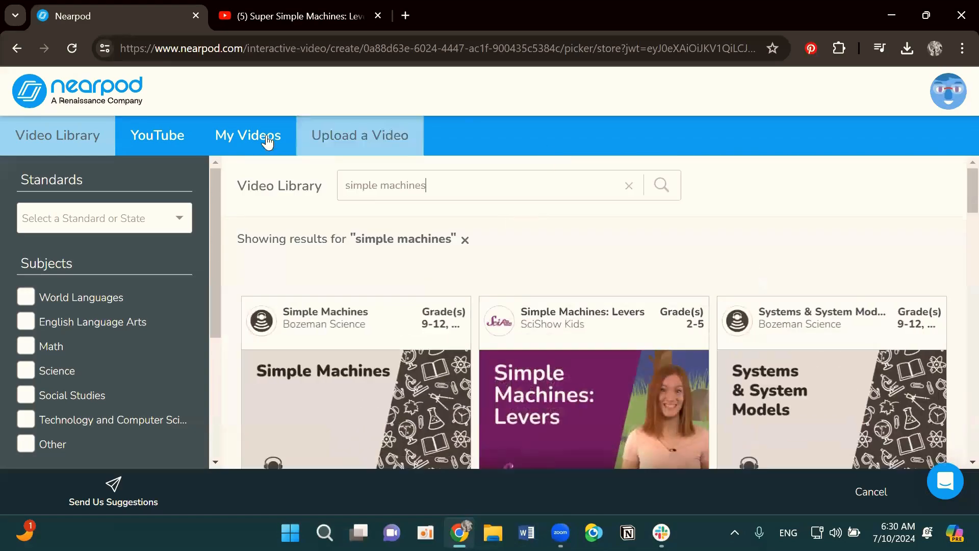
Search YouTube from the video picker for "simple machines levers" and select the Super Simple Machines: Levers video.
left_click(169, 148)
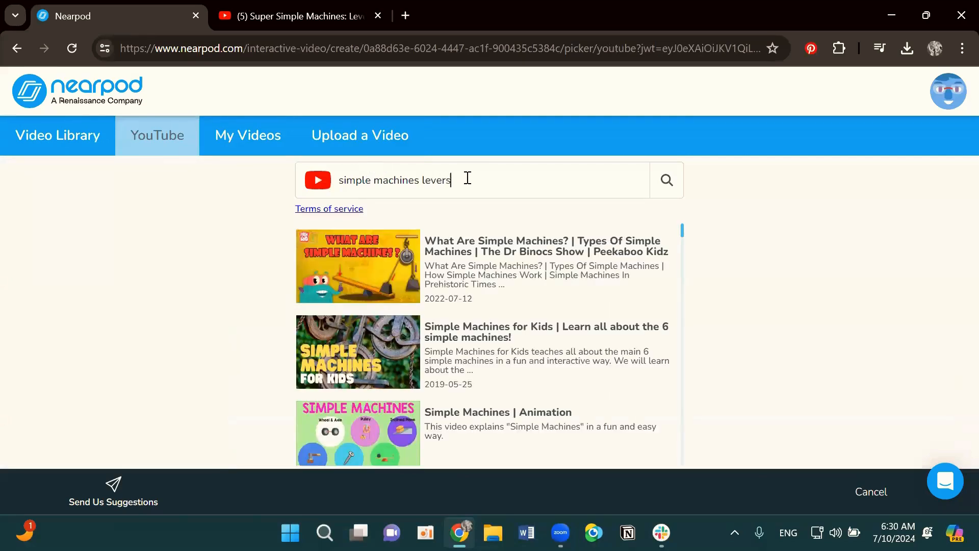
key("Return")
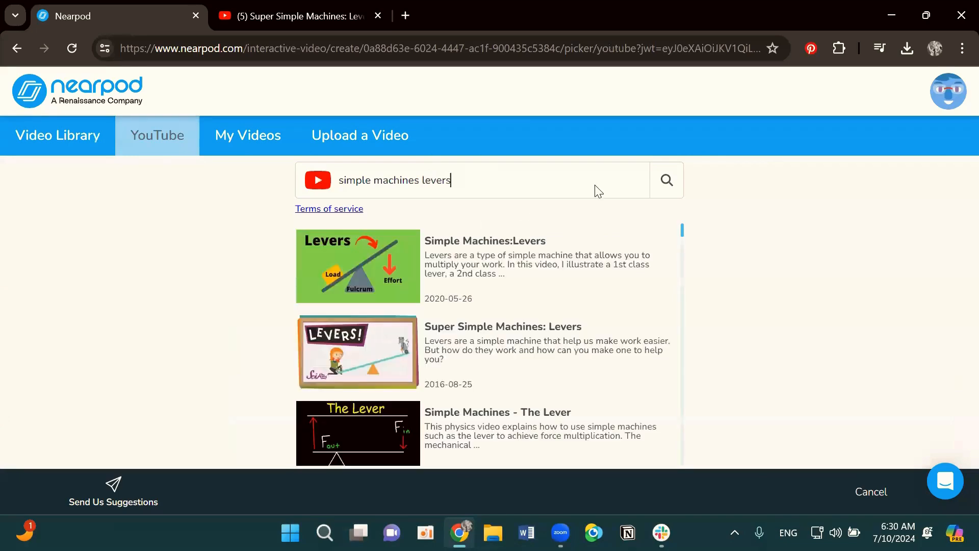
scroll(571, 321, "down", 2)
scroll(571, 322, "up", 2)
left_click(561, 357)
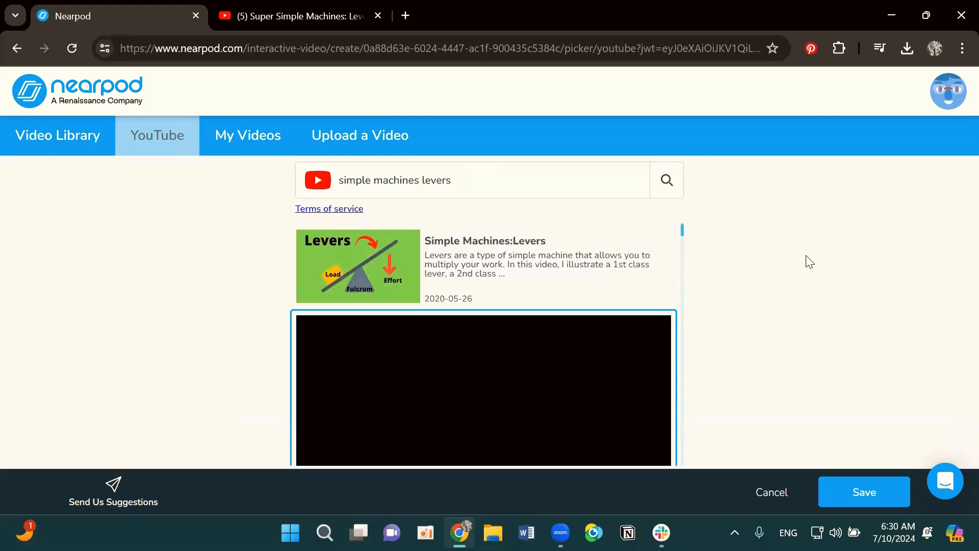
Preview the start of Super Simple Machines: Levers and save it as the lesson's video.
scroll(543, 343, "down", 3)
scroll(531, 355, "up", 2)
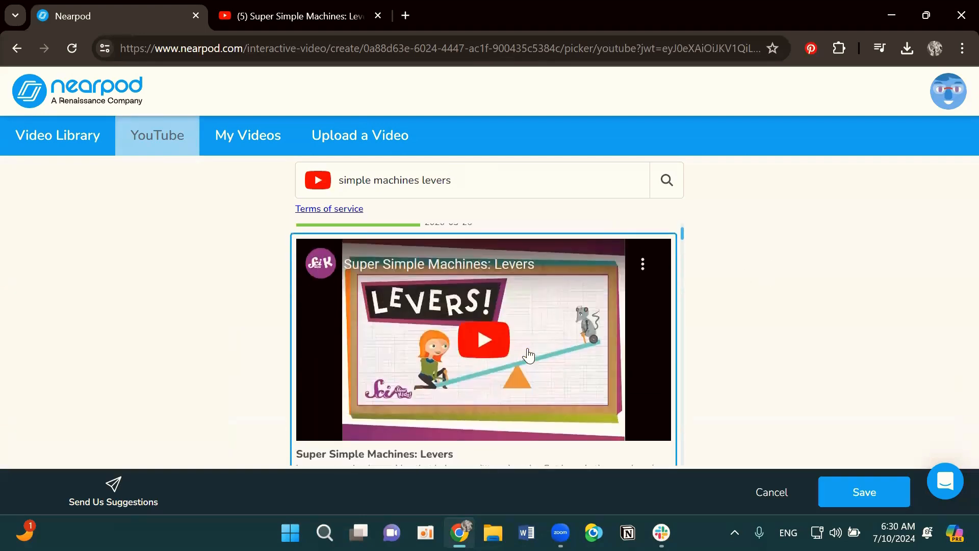
left_click(485, 340)
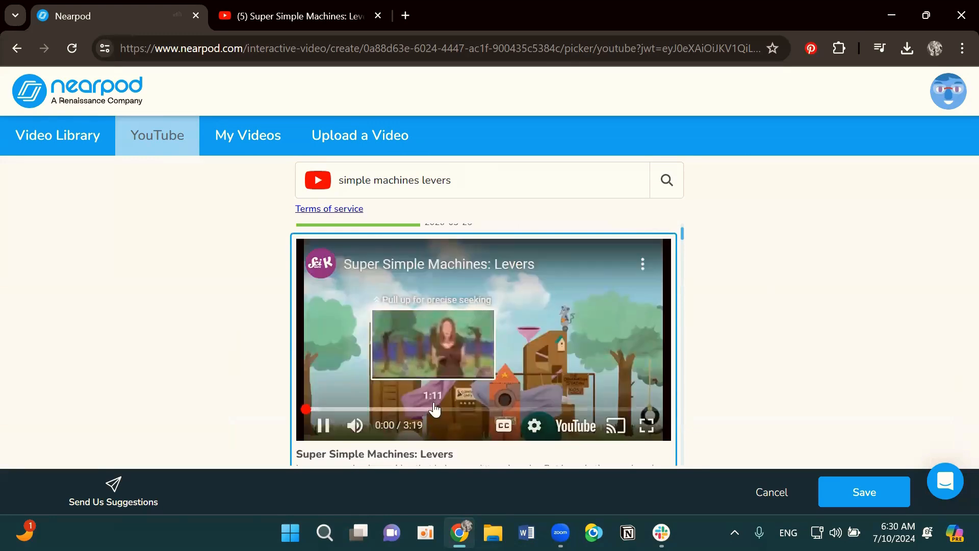
left_click(463, 356)
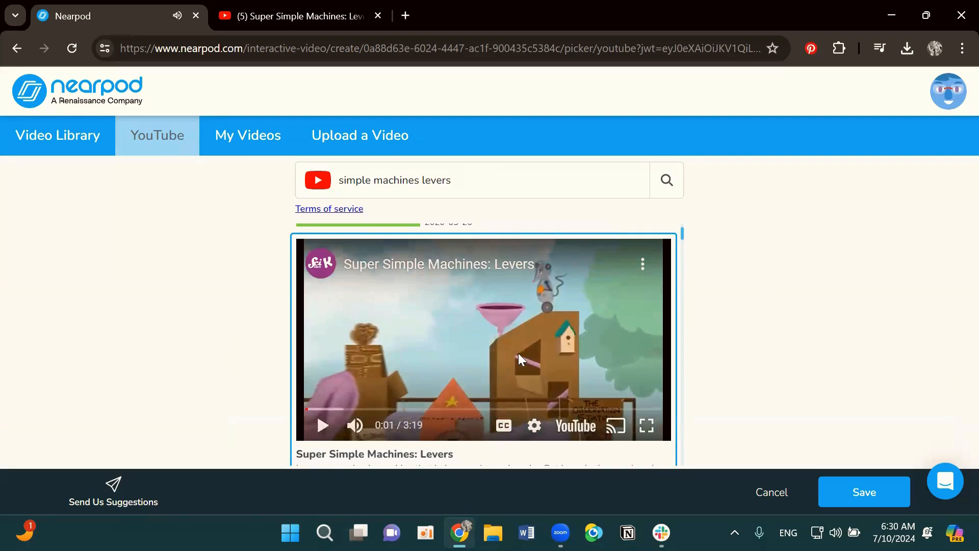
scroll(520, 360, "down", 3)
scroll(462, 332, "down", 5)
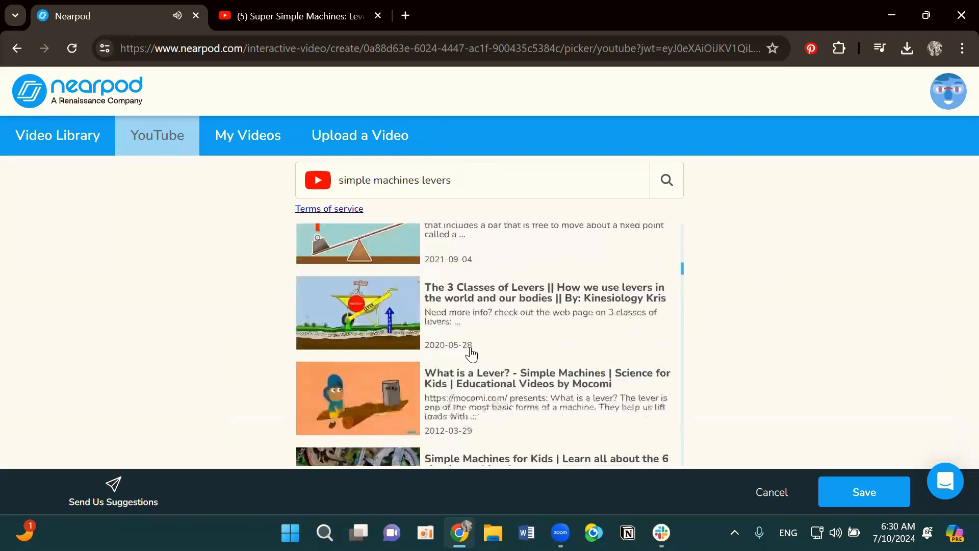
scroll(470, 355, "down", 2)
scroll(474, 358, "up", 10)
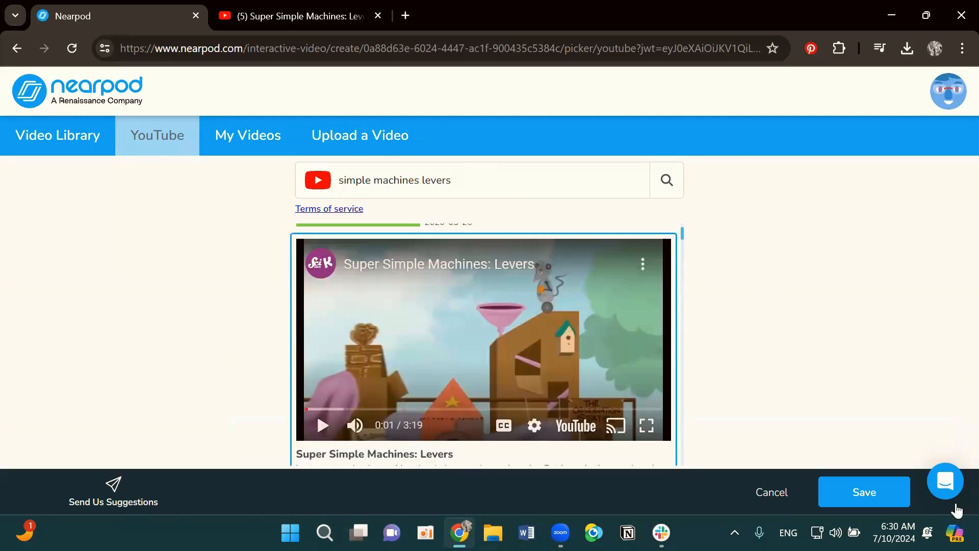
left_click(861, 493)
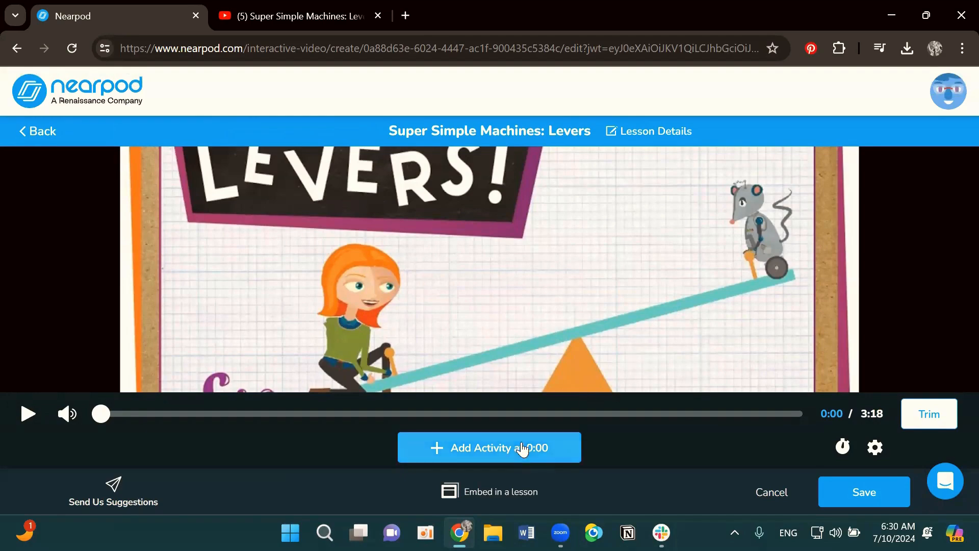
Add a multiple-choice question at 0:00 of the video, asking "What is the name of the point that the lever balances on?".
left_click(520, 448)
left_click(580, 287)
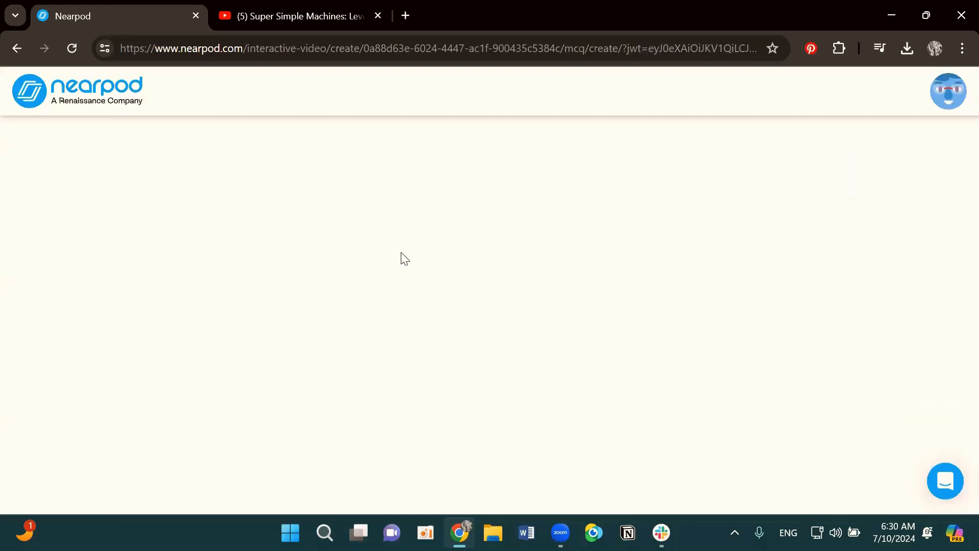
left_click(321, 220)
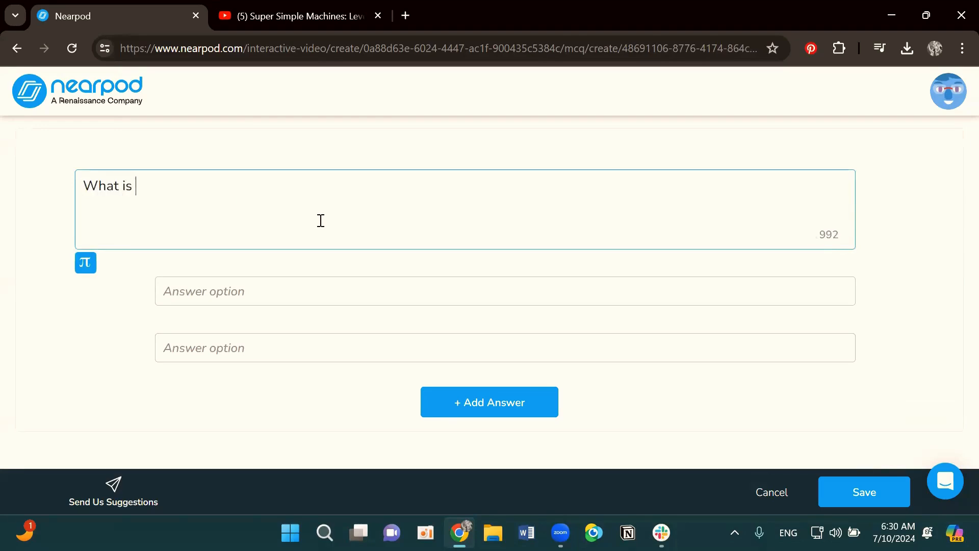
type("the name of the ")
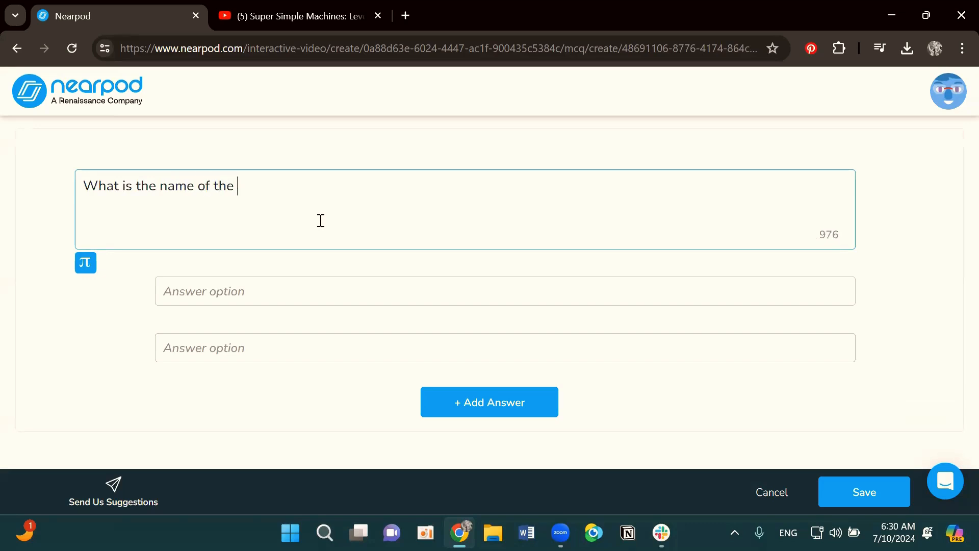
type("point that the")
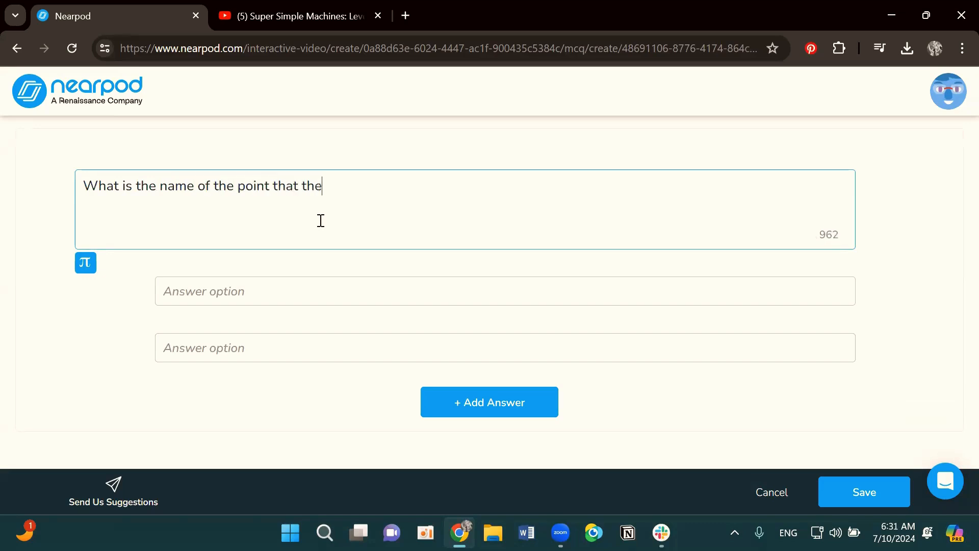
type(" lever balances on?")
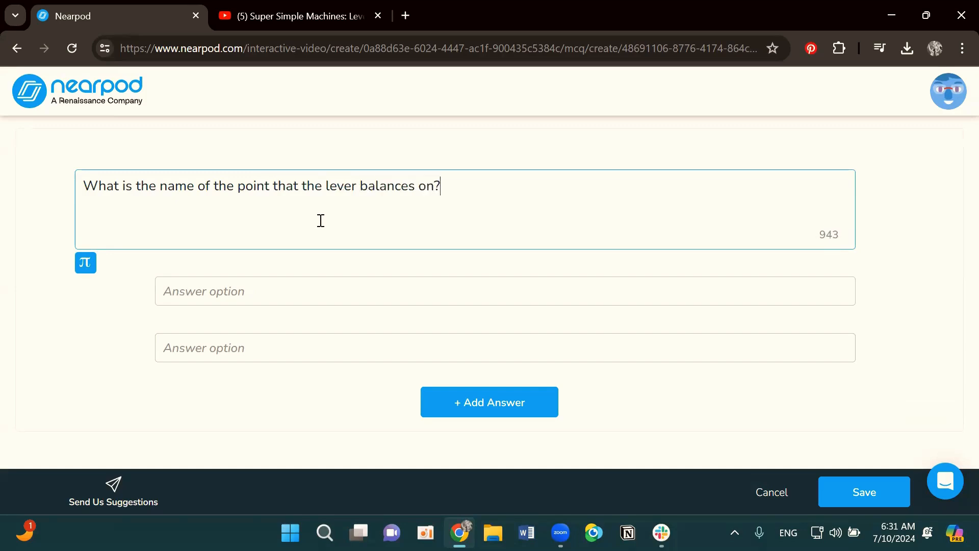
Give the lever question the answer options Triangle and Fulcrum, mark Fulcrum as correct, and save the activity.
left_click(301, 300)
type("Tri")
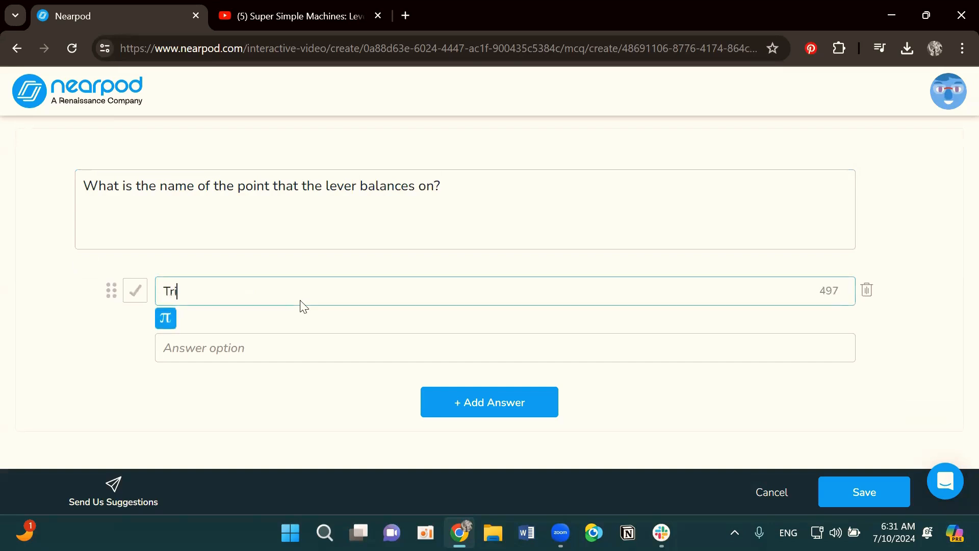
type("angle")
key("Tab")
type("Fulc")
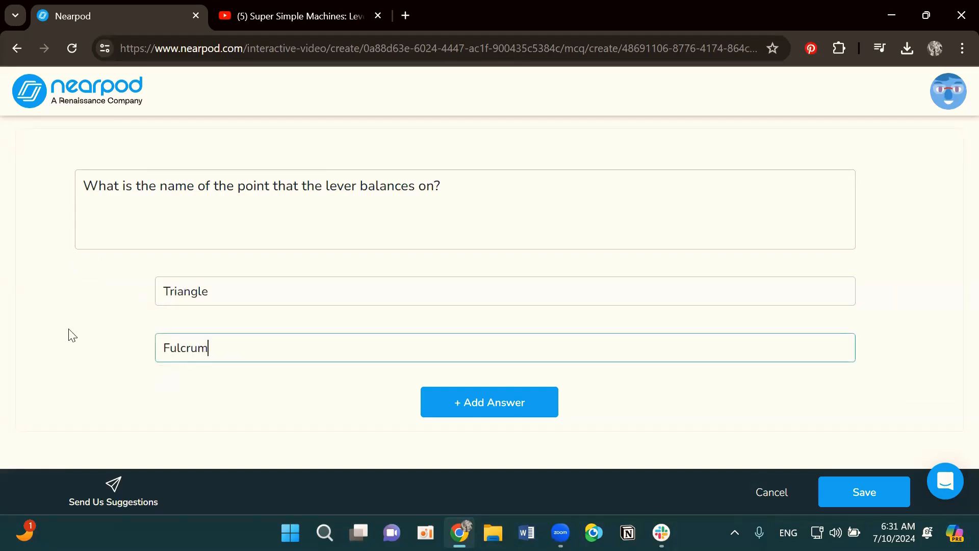
left_click(135, 348)
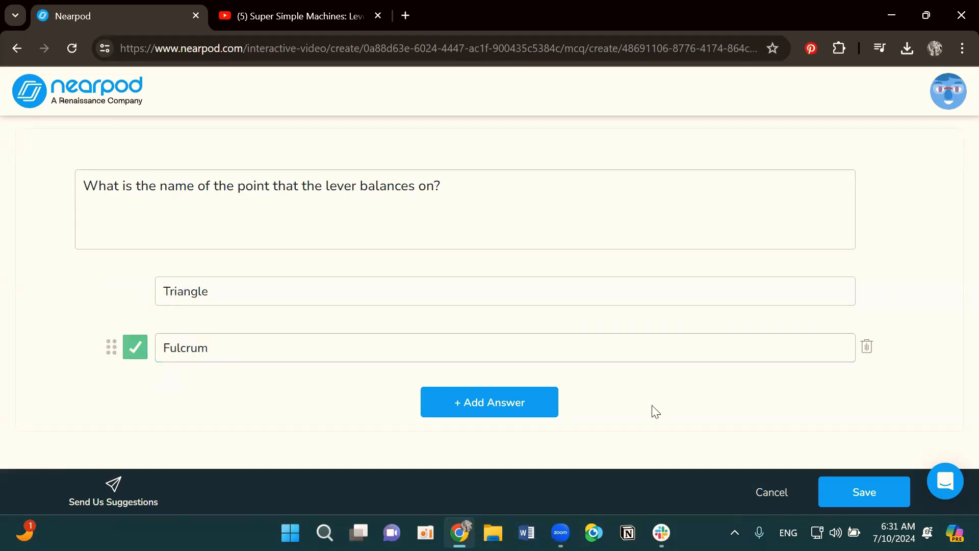
left_click(864, 491)
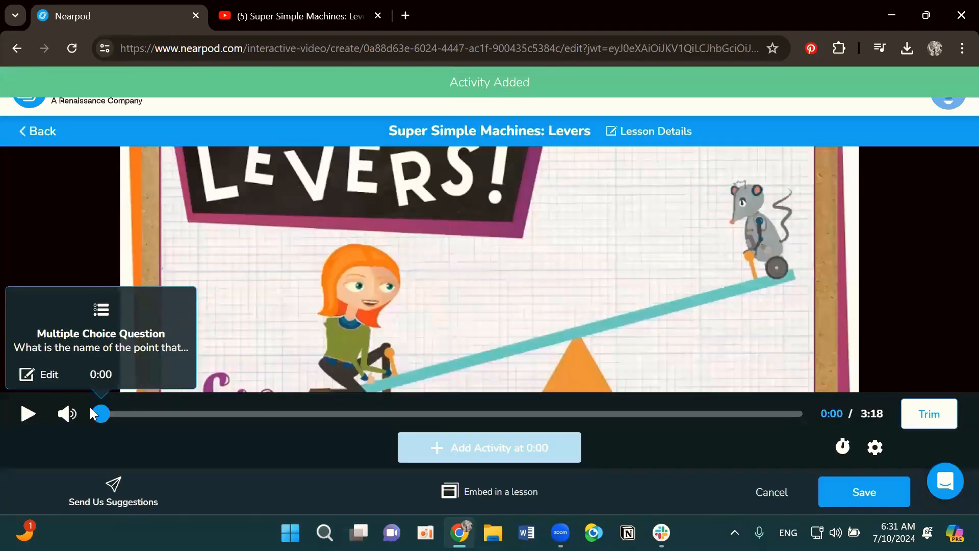
Move the multiple-choice question to 1:01 on the video timeline.
mouse_move(98, 421)
left_mouse_down()
mouse_move(347, 416)
mouse_move(310, 414)
left_mouse_up()
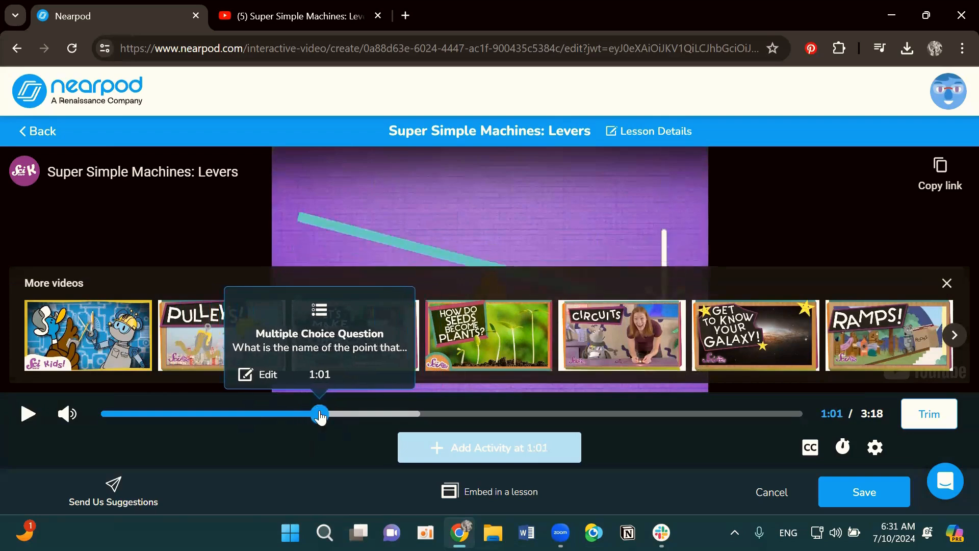
Add an open-ended question at 3:17 of the video: "In your own words, describe how you use levers in your everyday life. Add 2-3 examples.".
left_click(801, 413)
left_click(526, 452)
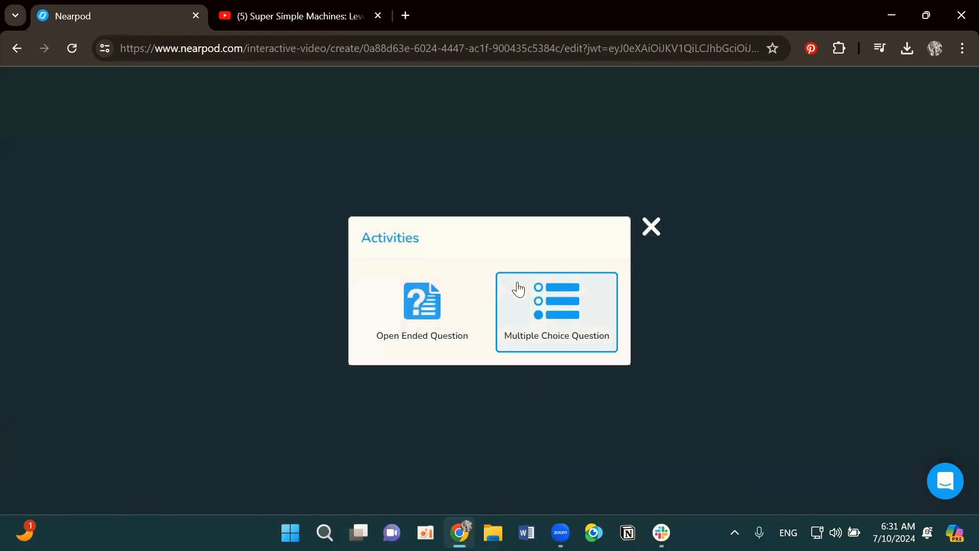
left_click(451, 304)
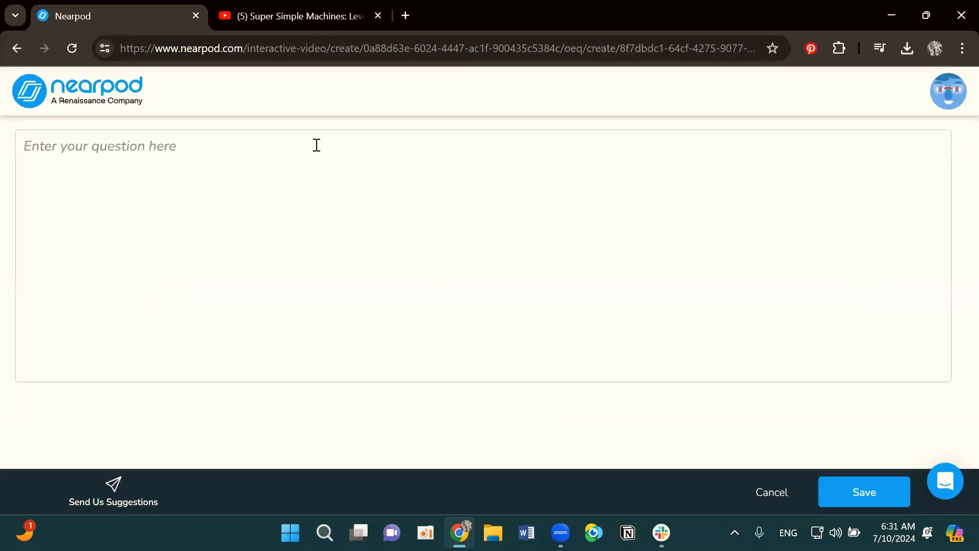
left_click(164, 138)
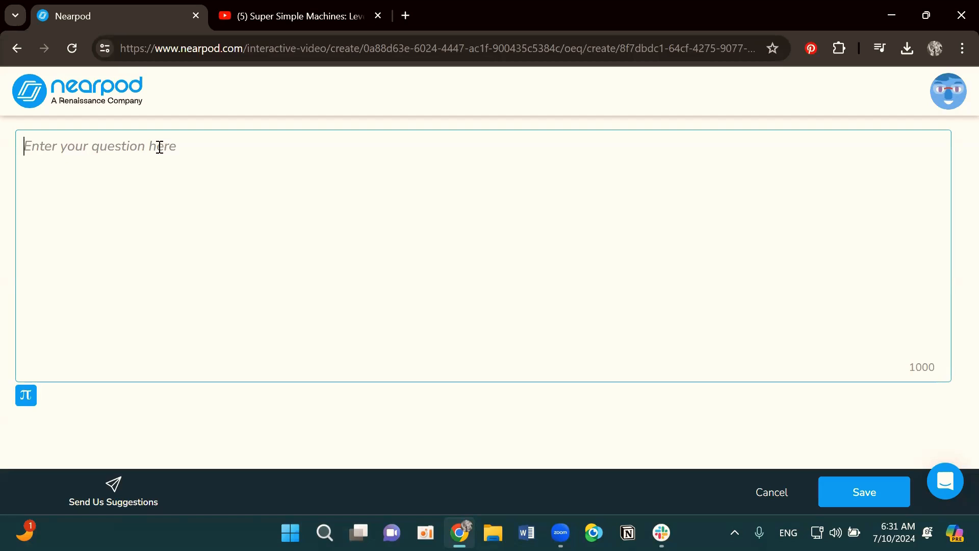
type("In you")
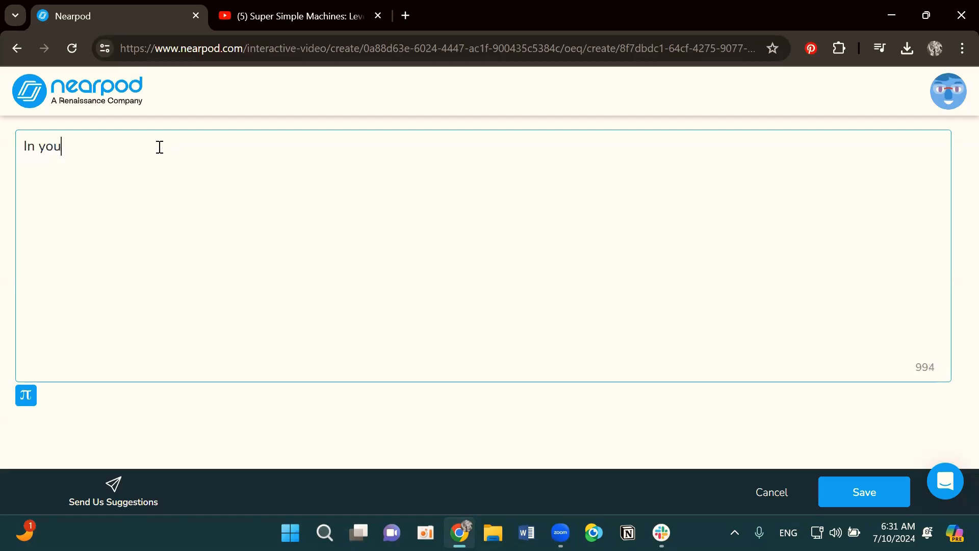
type("r own words")
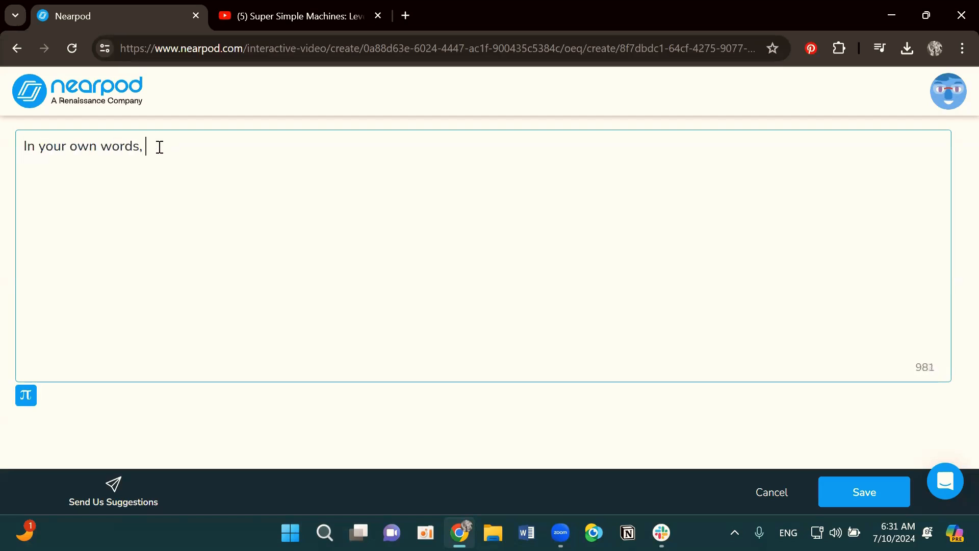
type(", w")
key("BackSpace")
type("ords, describe how you")
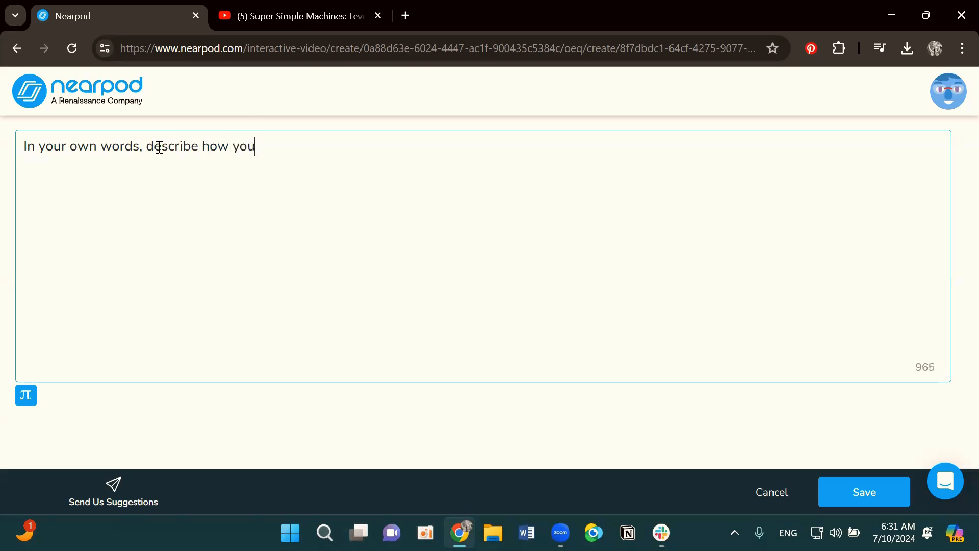
type(" use levers in your eve")
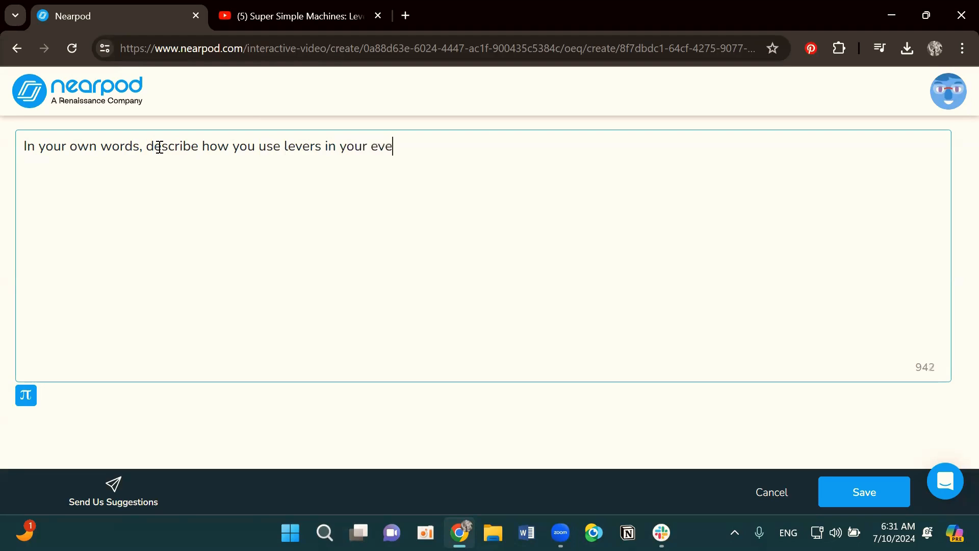
type("ryda")
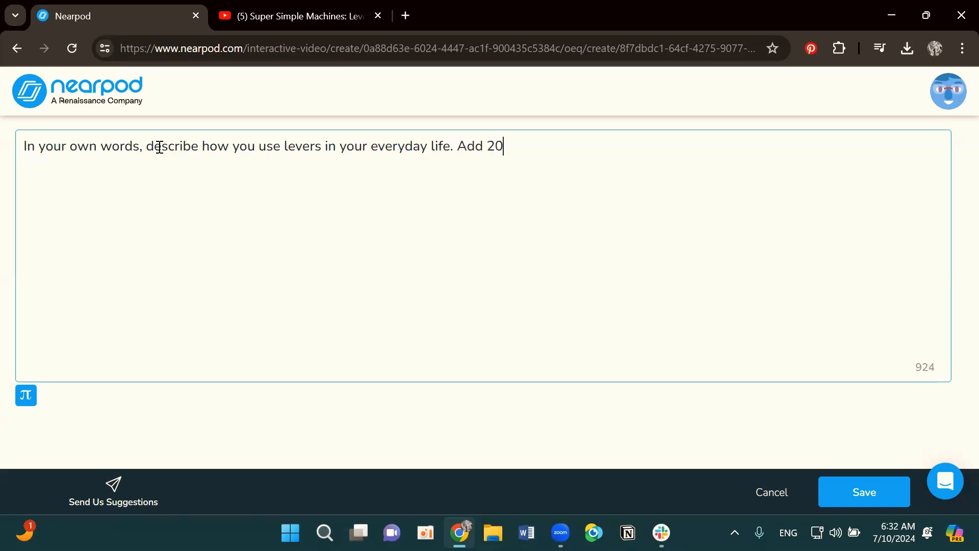
type("y life. Add 2-3 examples. ")
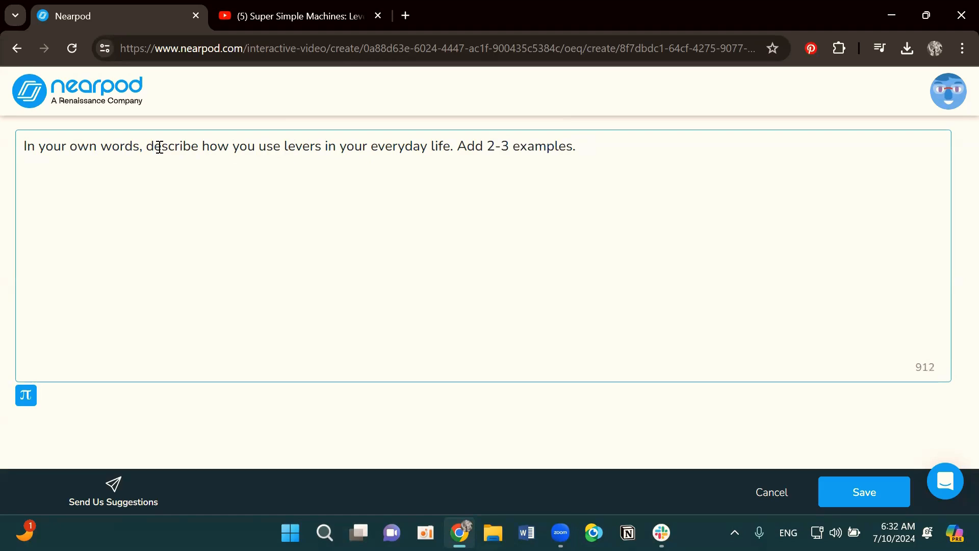
Extend the open-ended question with "Check your writing for spelling, punctuation, and capitalization." and save the activity.
type("Check your writing cor")
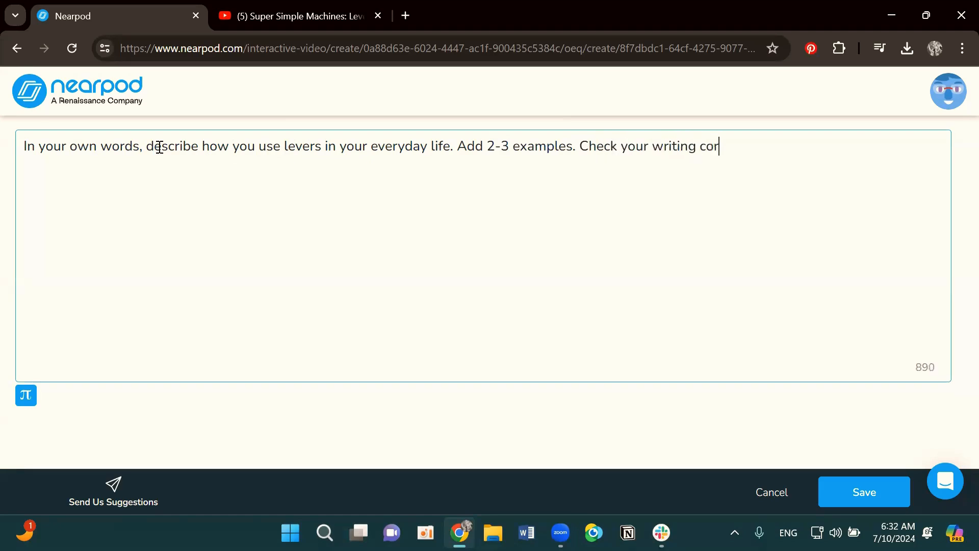
key("BackSpace")
type("or pspelling")
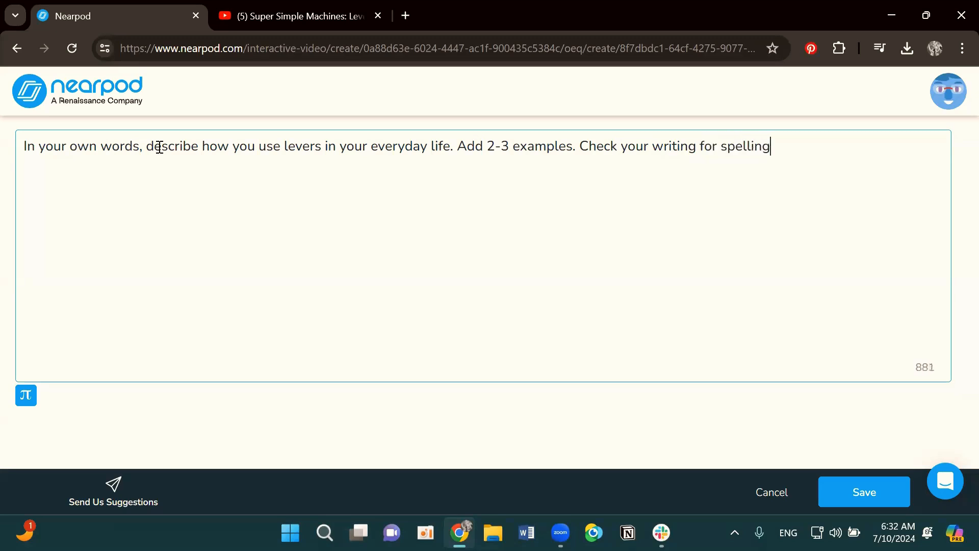
type(", punctuation, and cap")
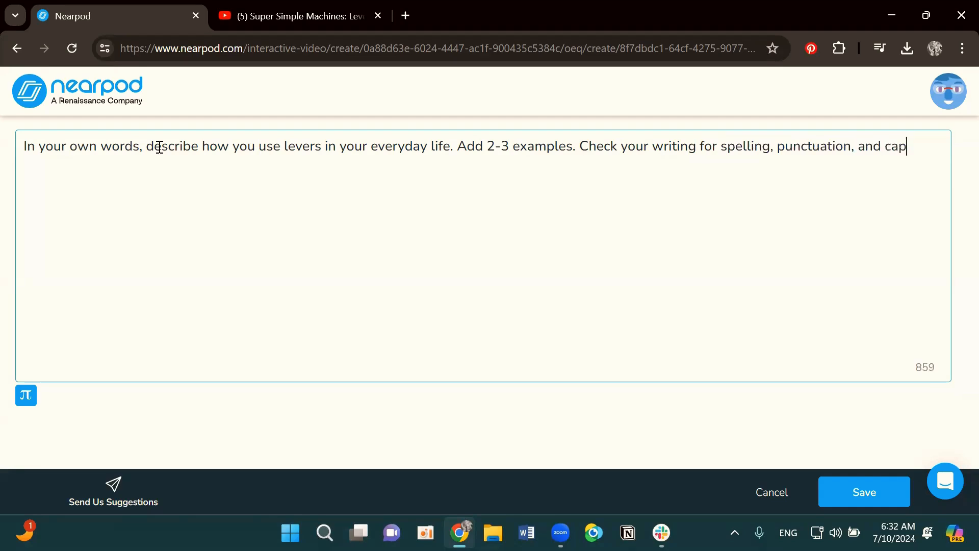
type("italization.")
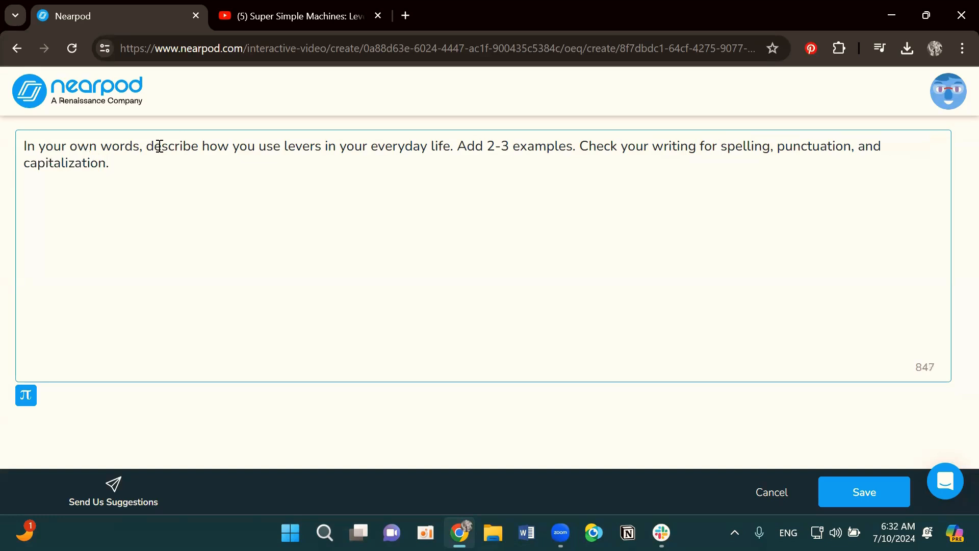
left_click(886, 502)
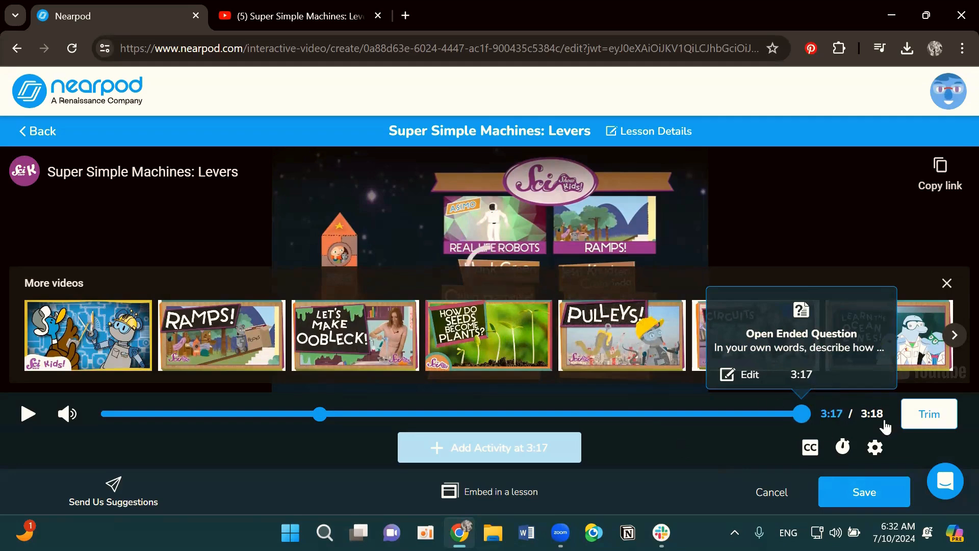
Save the Super Simple Machines: Levers video lesson and move it into the Assessments folder.
left_click(949, 421)
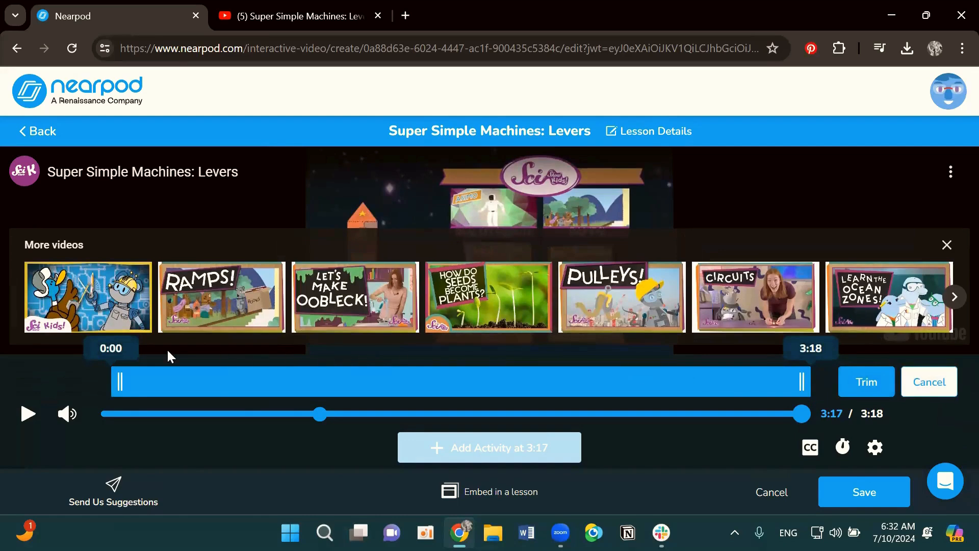
left_click(849, 491)
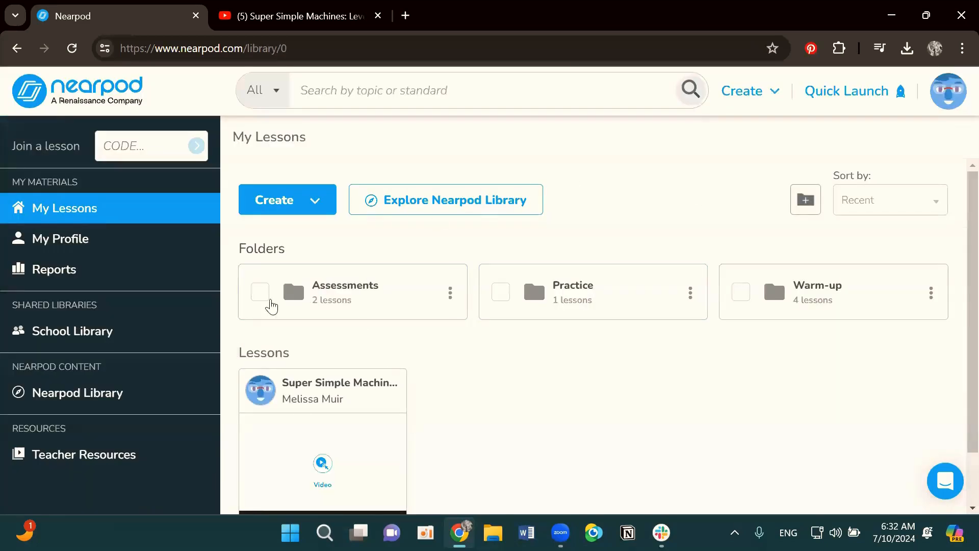
left_click_drag(337, 433, 328, 290)
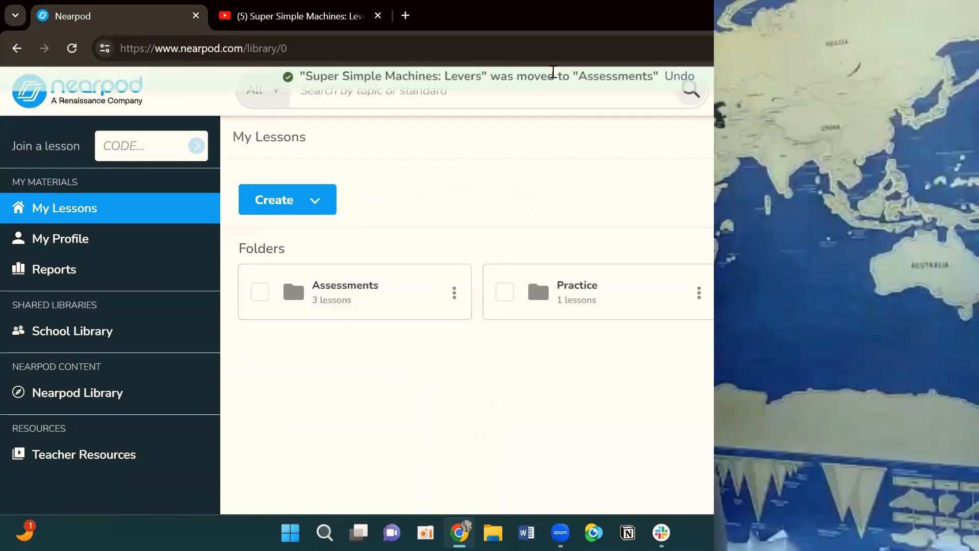